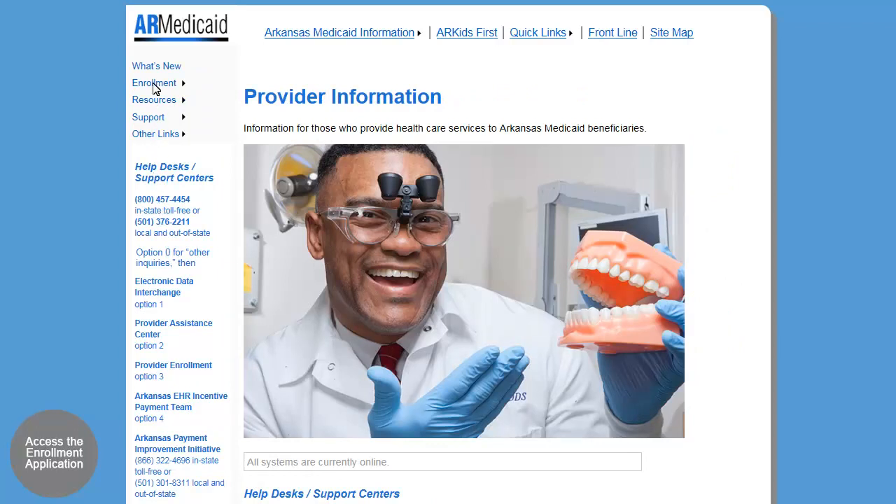
# Open the provider enrollment portal and start a new enrollment application.
pyautogui.moveTo(154, 88)
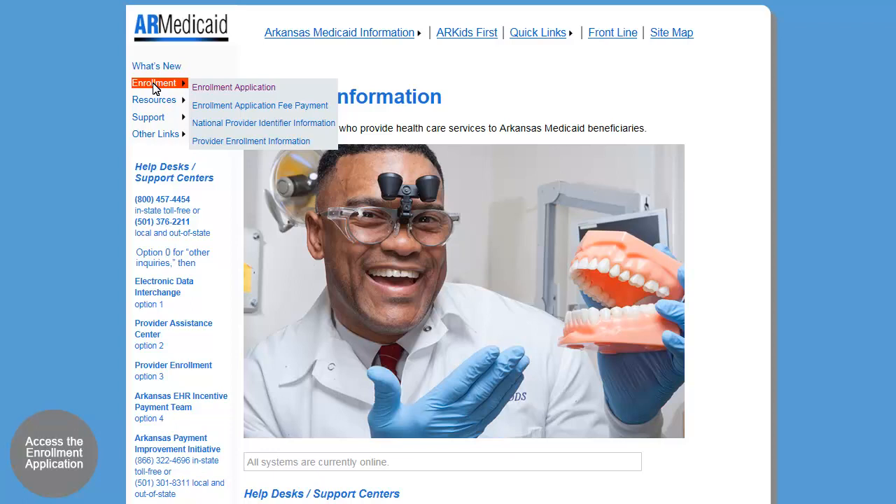
pyautogui.click(245, 90)
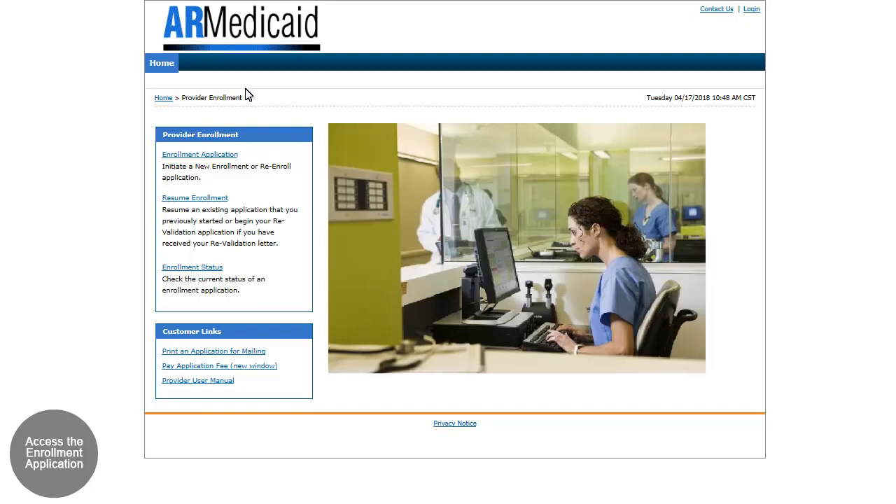
pyautogui.click(175, 155)
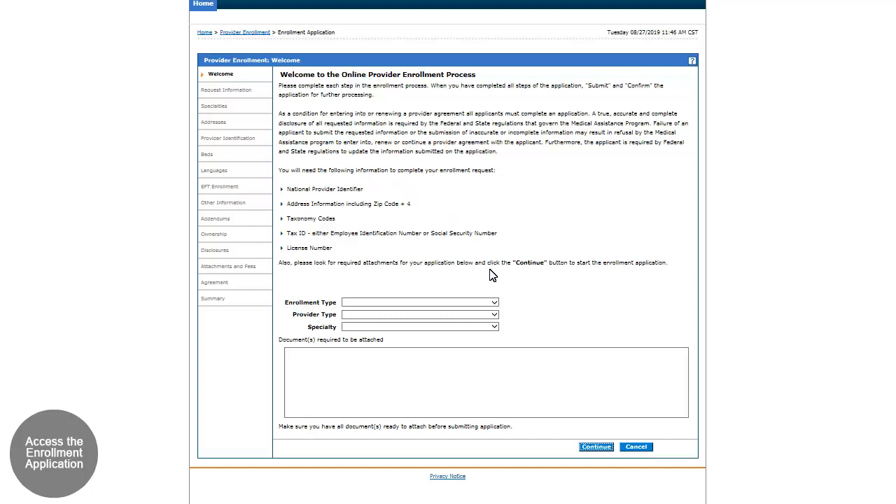
# On the Welcome page, choose enrollment type Individual, provider type 01 - PHYSICIAN, MD, and a specialty to list the required attachments.
pyautogui.click(495, 305)
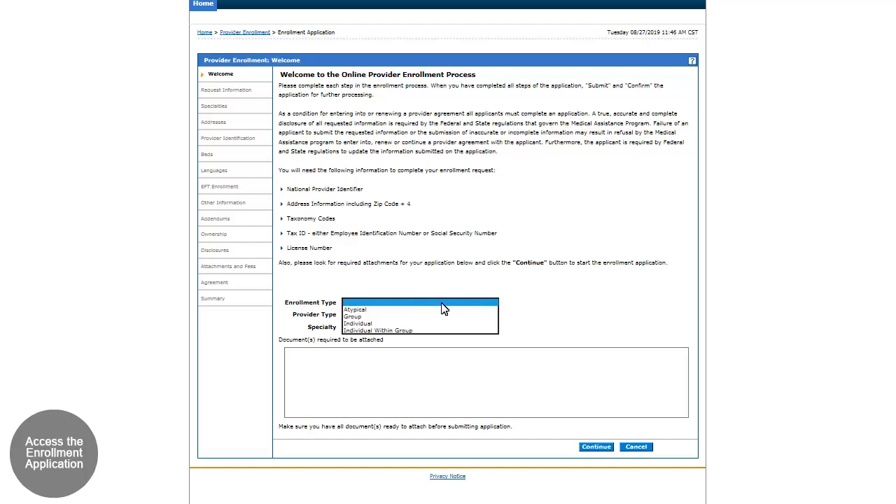
pyautogui.click(353, 324)
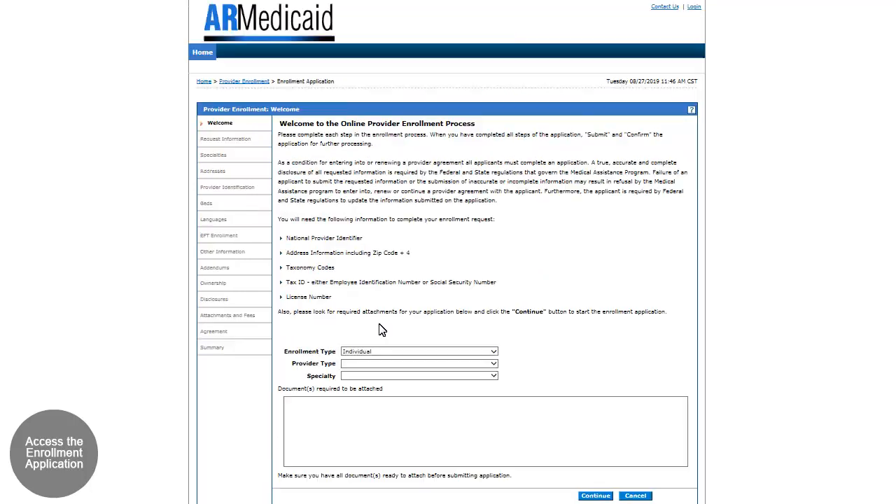
pyautogui.click(495, 363)
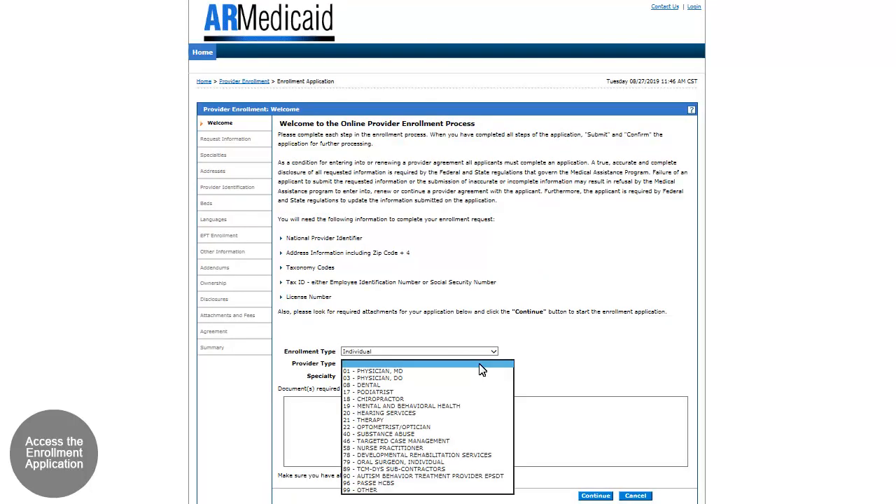
pyautogui.click(371, 370)
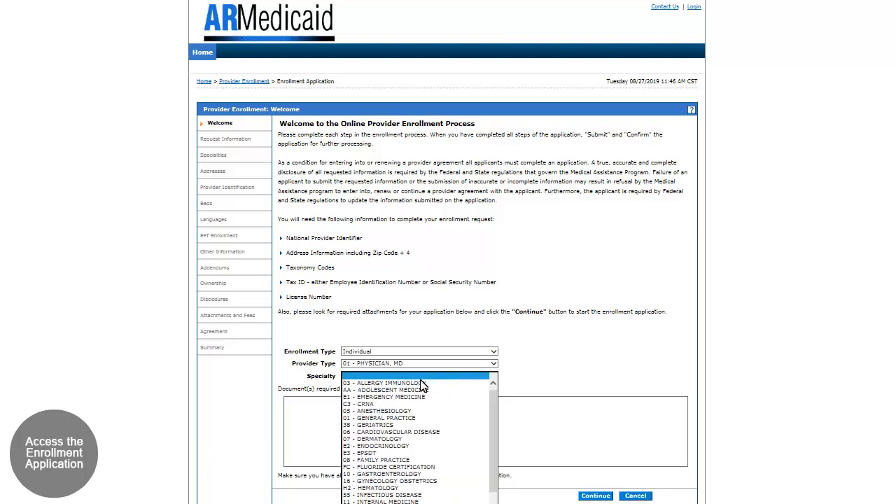
pyautogui.click(494, 378)
pyautogui.click(364, 419)
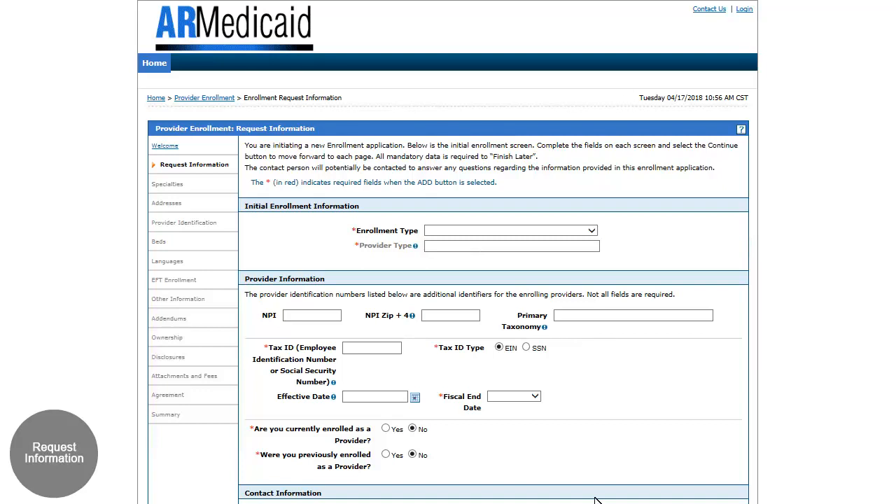
# In the initial enrollment information, set the enrollment type to Individual and the provider type to 01-PHYSICIAN, MD.
pyautogui.click(592, 232)
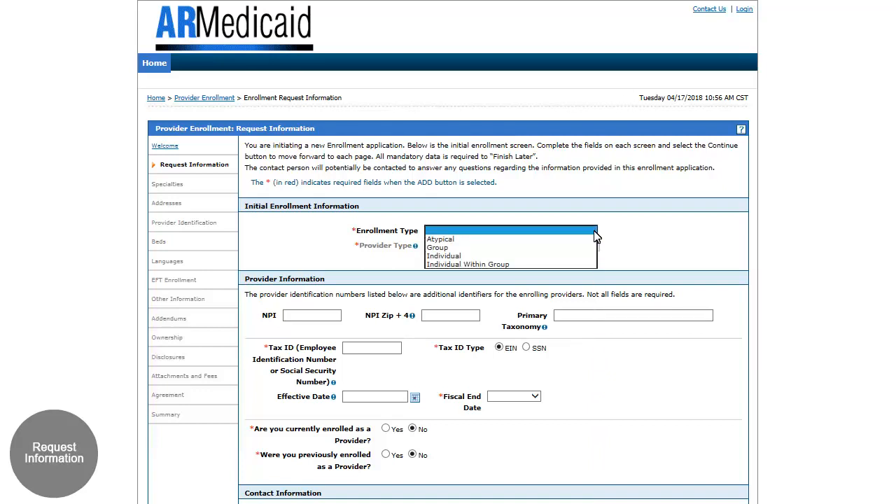
pyautogui.click(435, 257)
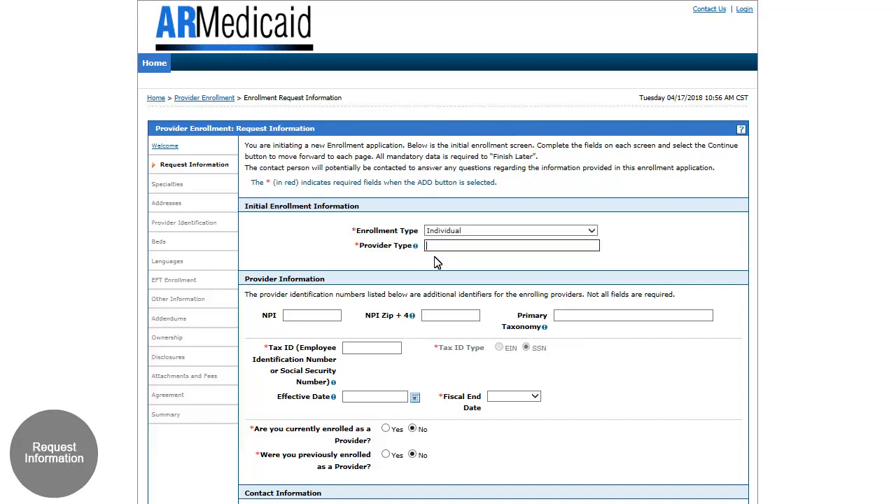
pyautogui.write('01')
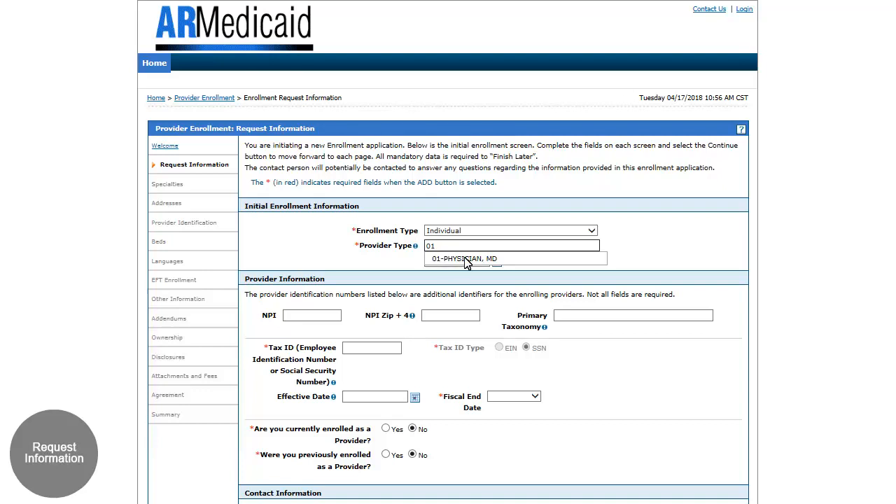
pyautogui.click(468, 260)
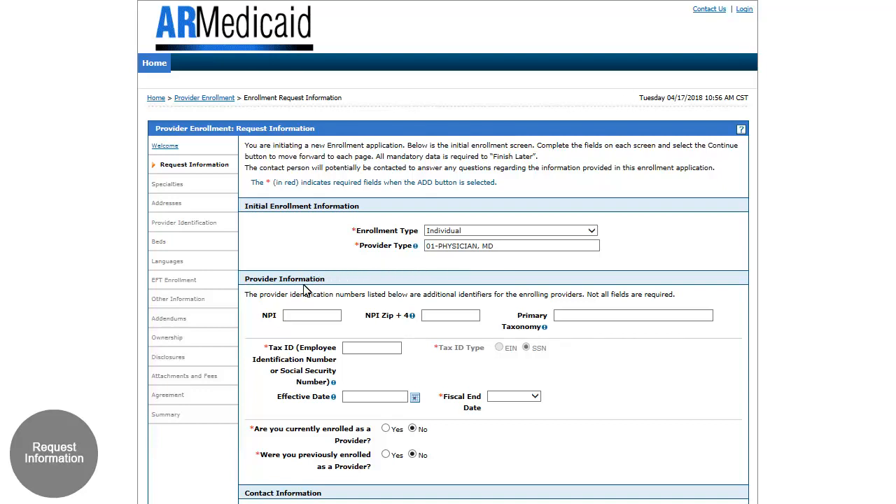
# Enter the provider's NPI and NPI zip code, and set the primary taxonomy to 207RC0000X.
pyautogui.click(287, 320)
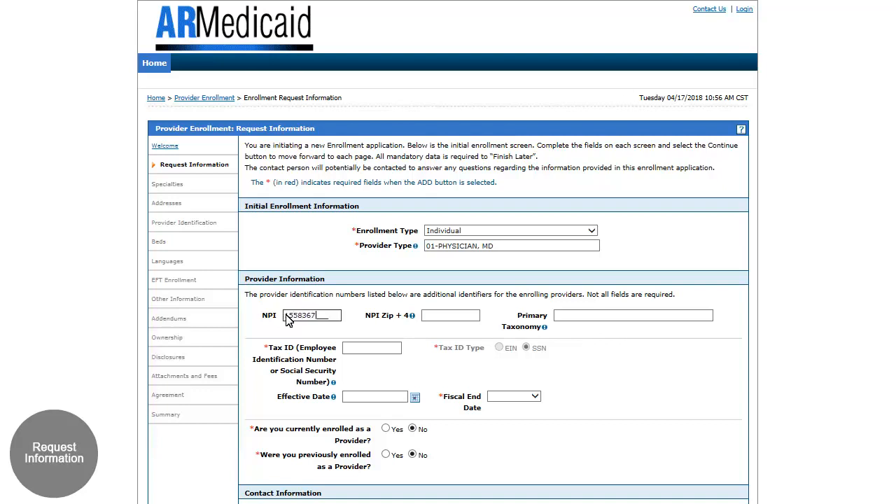
pyautogui.click(439, 318)
pyautogui.write('38138-')
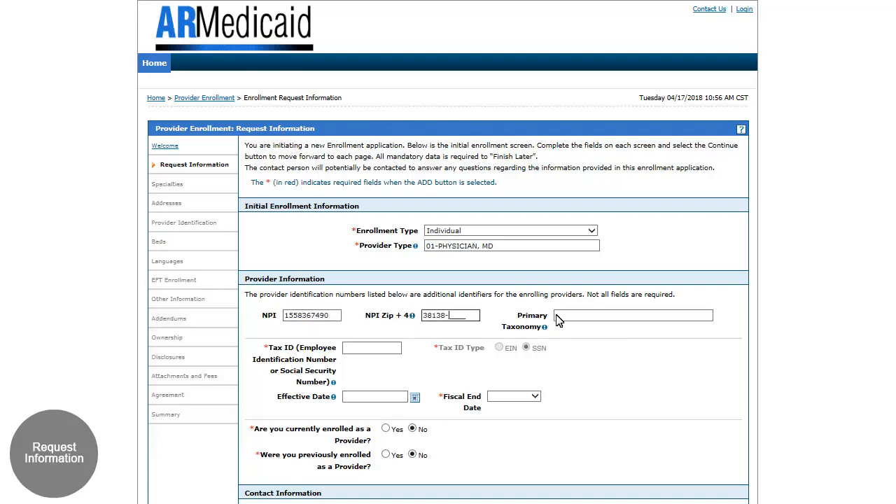
pyautogui.click(570, 319)
pyautogui.write('207rc0000x')
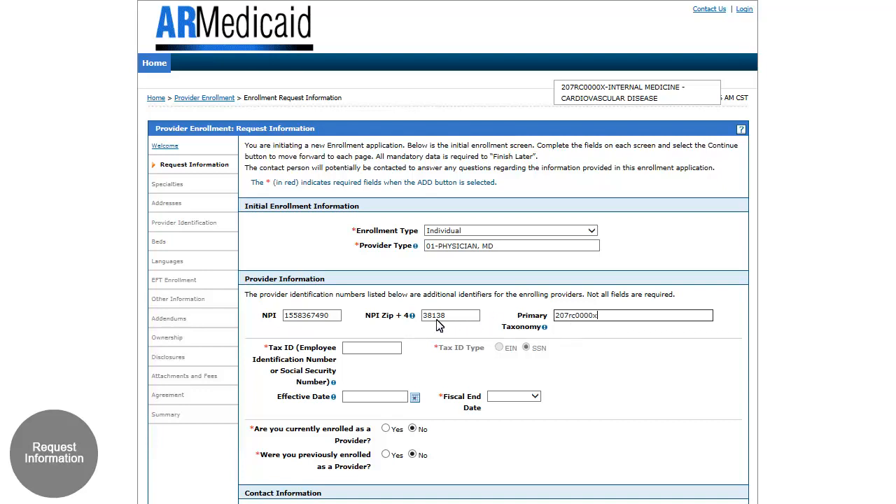
# Enter the provider's tax ID, set the effective date to 01/01/1970, and choose December as the fiscal end date.
pyautogui.click(353, 350)
pyautogui.write('012345678')
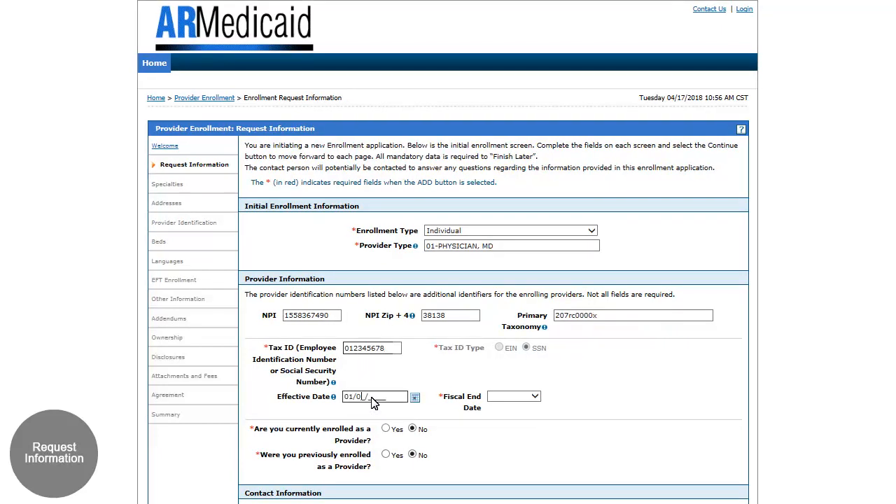
pyautogui.write('1970')
pyautogui.click(535, 396)
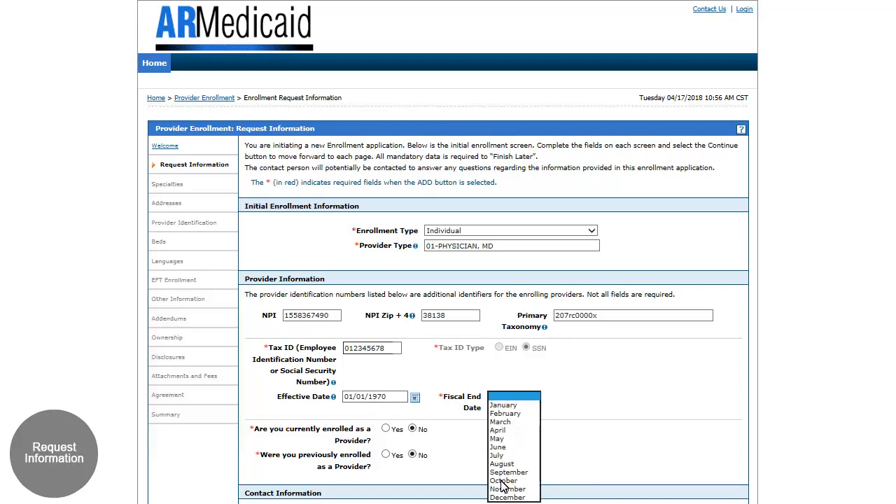
pyautogui.click(532, 491)
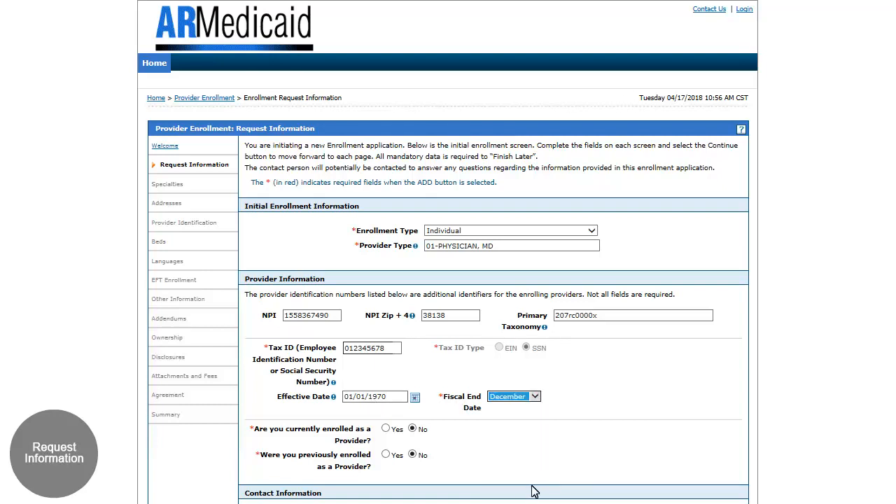
pyautogui.click(555, 408)
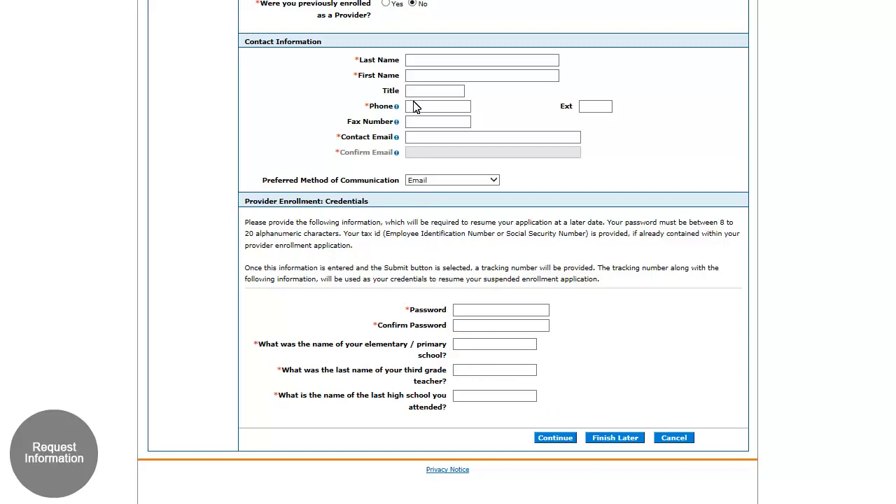
# Fill in the contact person's last name, first name and phone number.
pyautogui.click(414, 63)
pyautogui.write('Smith')
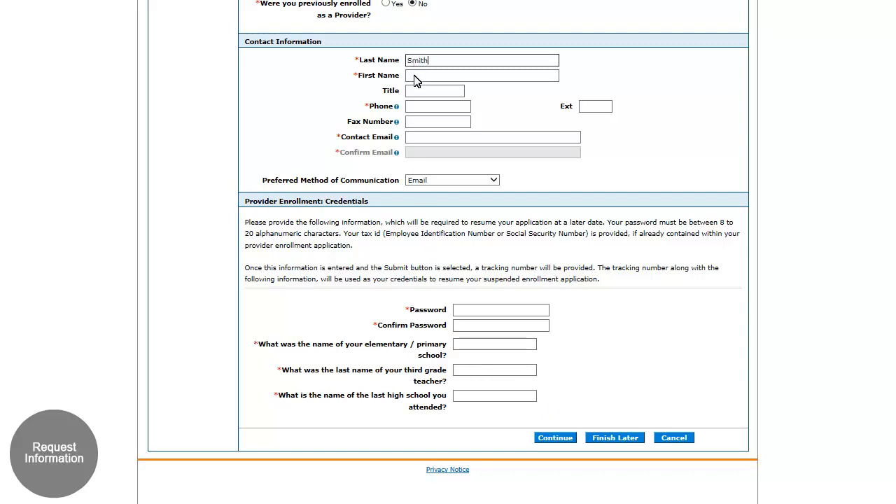
pyautogui.click(414, 78)
pyautogui.write('Doctor')
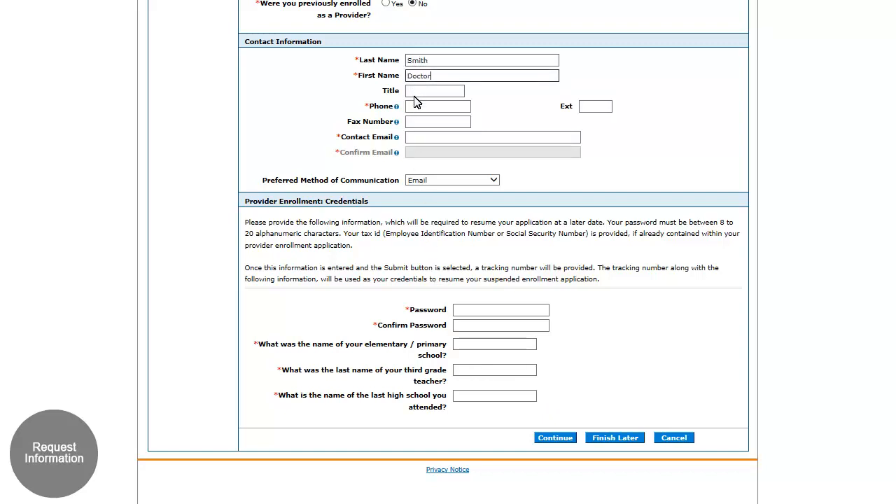
pyautogui.click(414, 111)
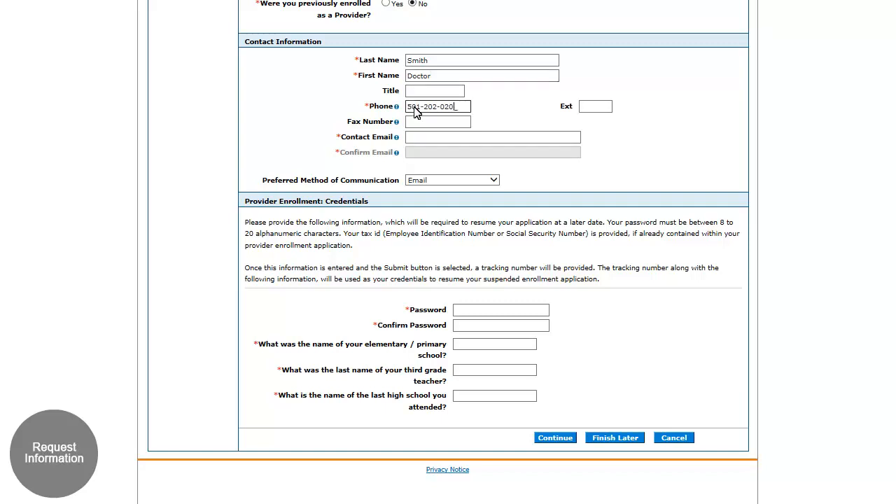
# Enter and confirm the contact's e-mail address.
pyautogui.click(413, 140)
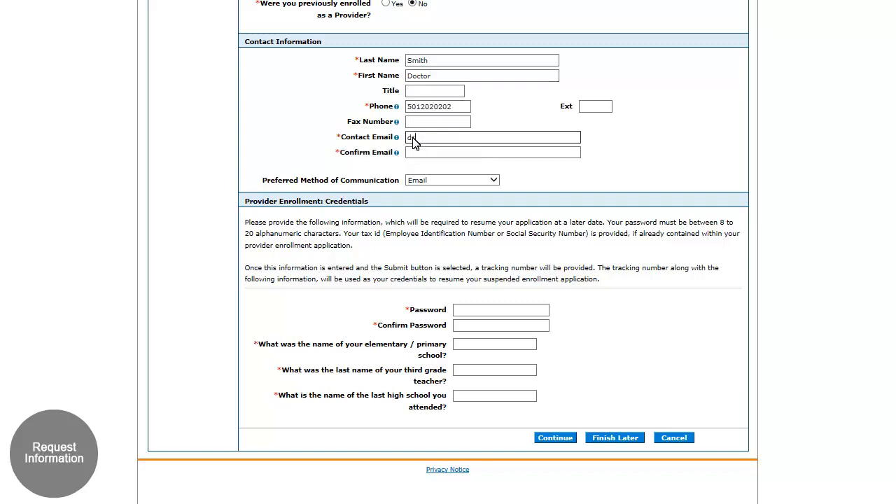
pyautogui.click(412, 157)
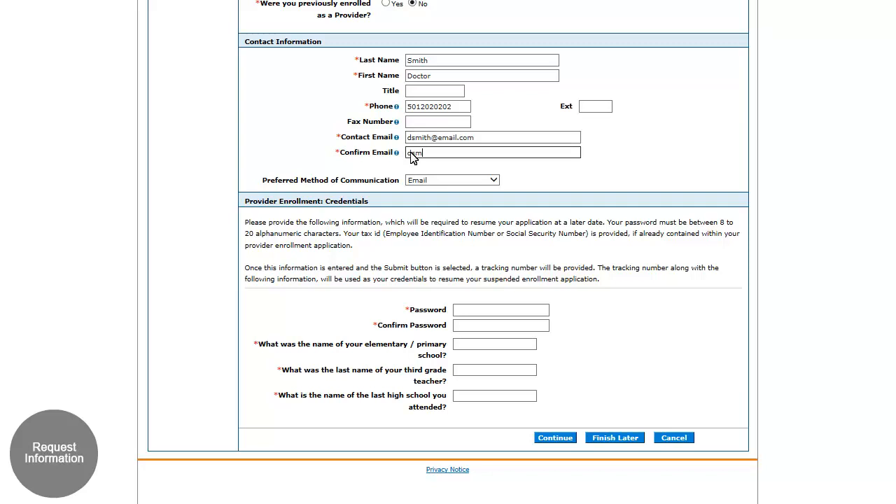
# Enter and confirm the password for resuming the enrollment application.
pyautogui.click(464, 311)
pyautogui.write('•••••••••••')
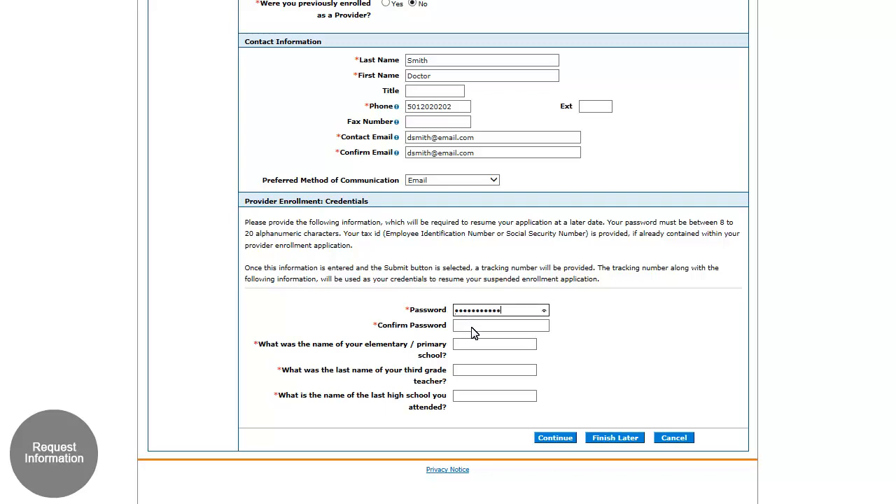
pyautogui.click(473, 329)
pyautogui.write('•••••••••••')
# Answer the three security questions on elementary school, third grade teacher and high school, and continue to Specialties.
pyautogui.click(478, 351)
pyautogui.write('Salem')
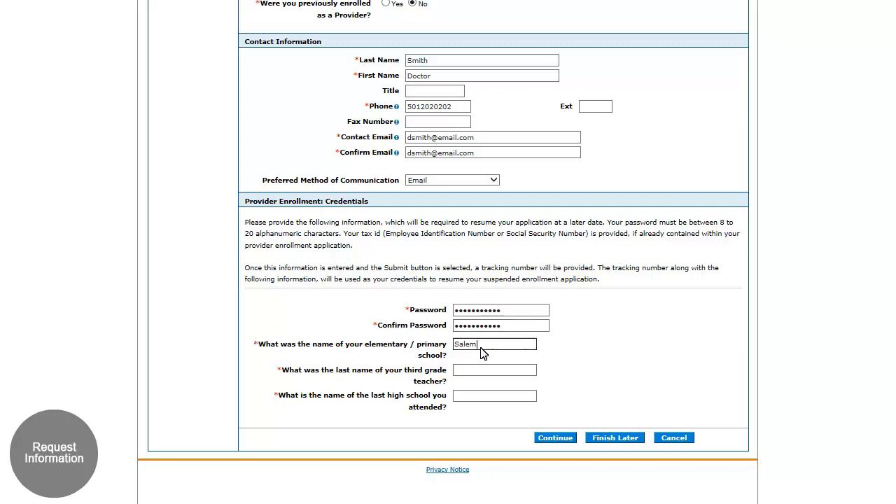
pyautogui.write('twood')
pyautogui.click(474, 400)
pyautogui.write('Bryant')
pyautogui.click(555, 439)
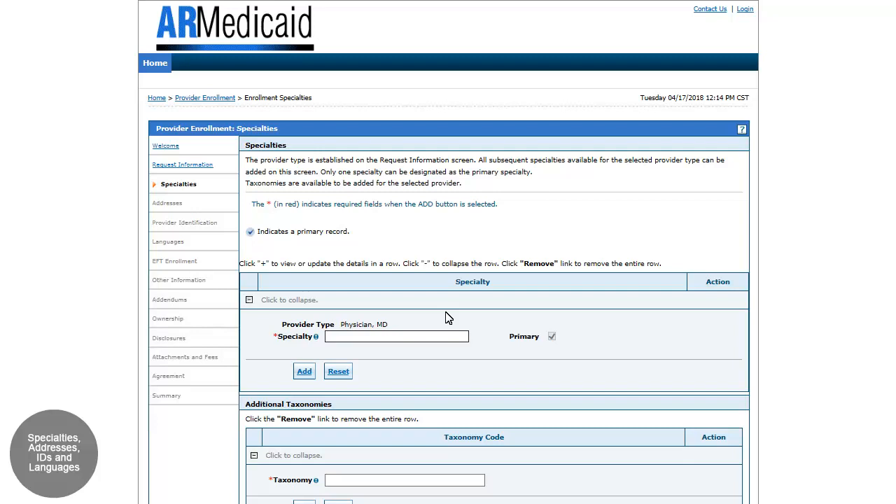
# Add 06-CARDIOVASCULAR DISEASE as the primary specialty and continue to Addresses.
pyautogui.click(339, 338)
pyautogui.write('06')
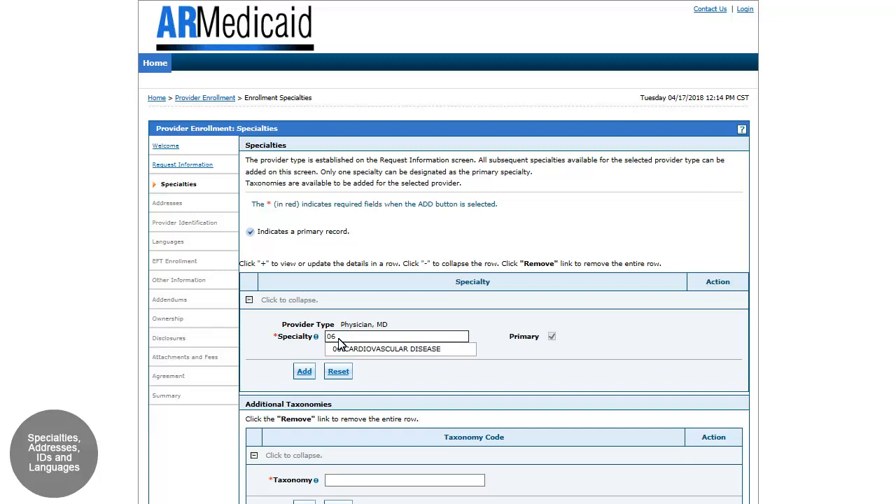
pyautogui.click(381, 349)
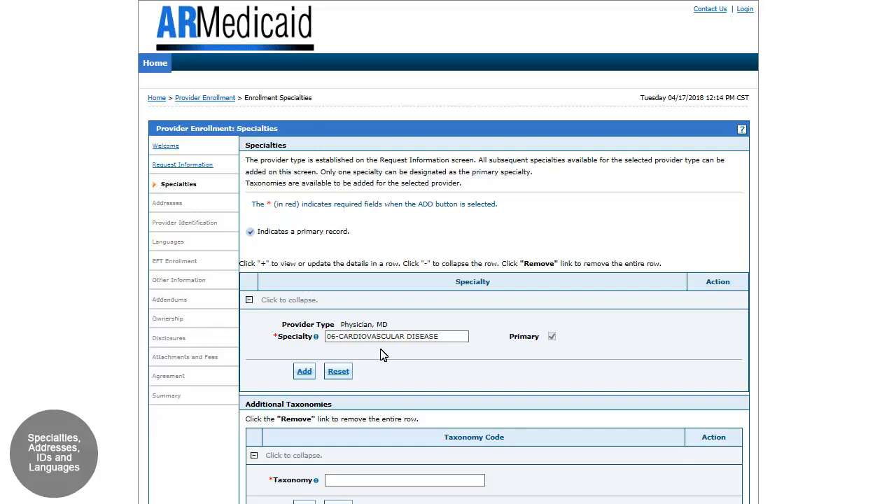
pyautogui.click(303, 372)
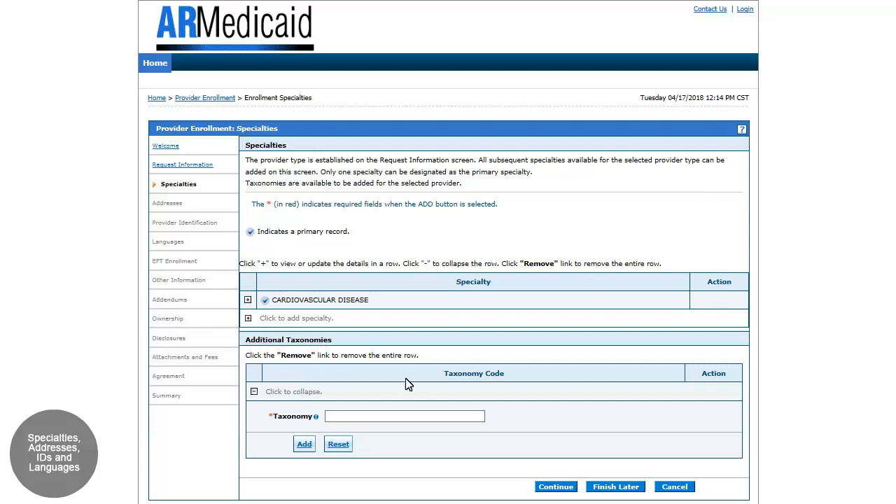
pyautogui.click(554, 486)
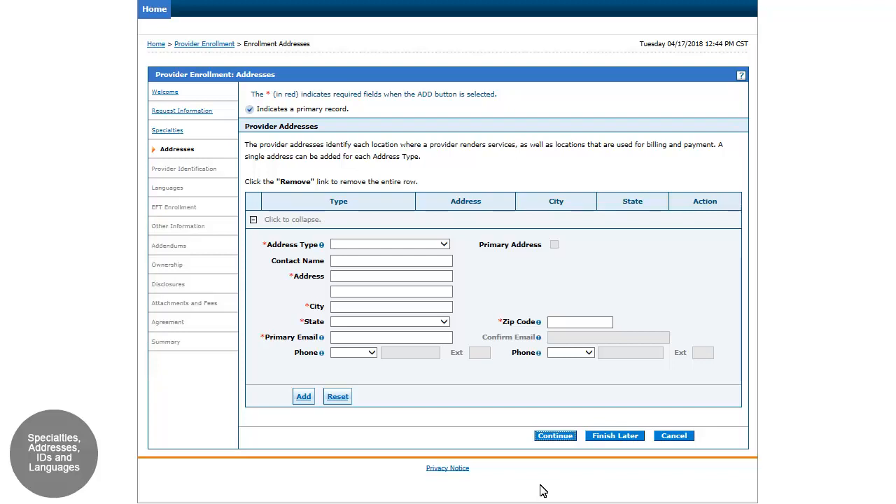
# Start a Service Location address with the contact's name and set the location code to In State.
pyautogui.click(445, 245)
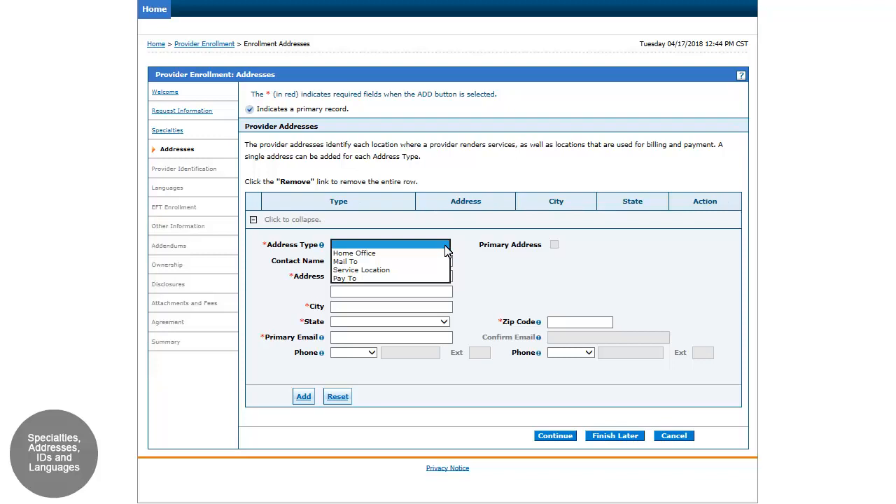
pyautogui.click(345, 270)
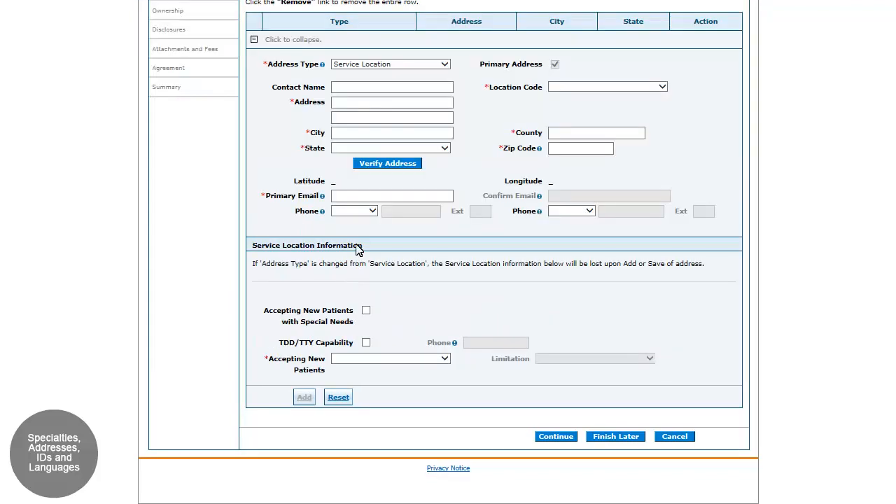
pyautogui.click(367, 89)
pyautogui.write('Doctor Smit')
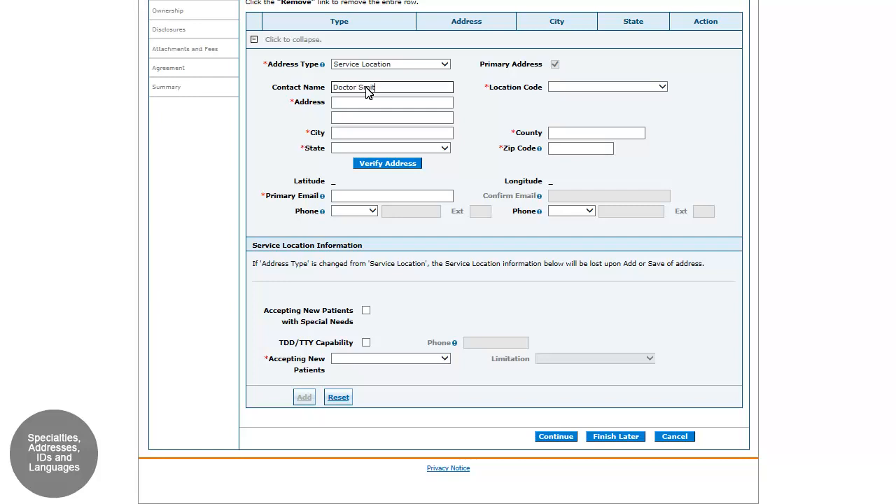
pyautogui.write('h')
pyautogui.click(663, 86)
pyautogui.click(563, 95)
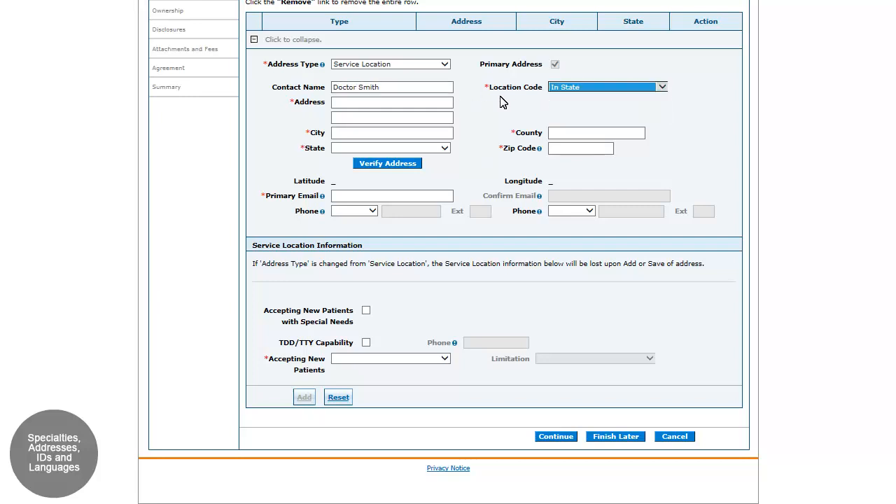
# Enter the street address and city of the service location.
pyautogui.click(342, 103)
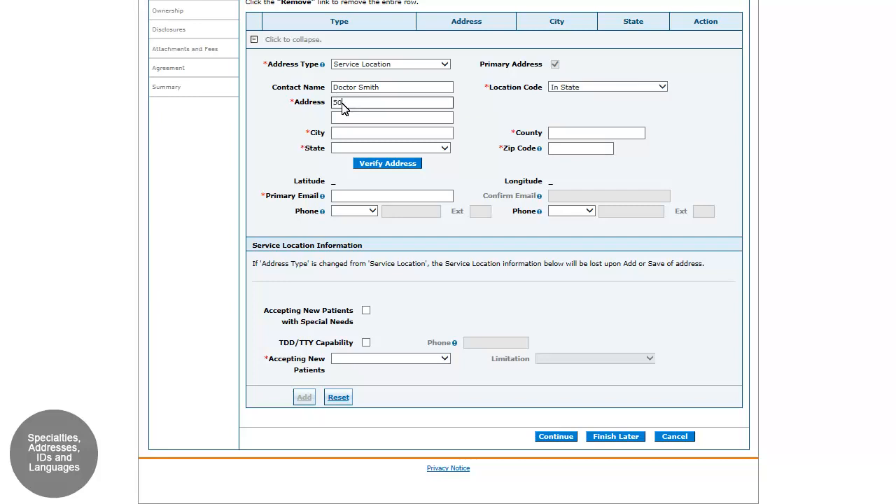
pyautogui.click(343, 139)
pyautogui.write('Little')
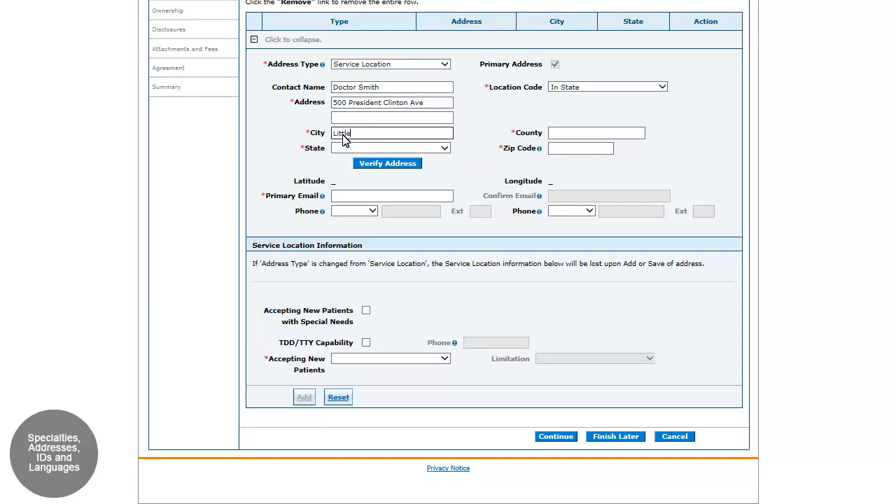
pyautogui.write(' Rock')
# Complete the service location with its county, state ARKANSAS and ZIP code, and verify the address, accepting the exact match.
pyautogui.click(562, 134)
pyautogui.write('Pulaski')
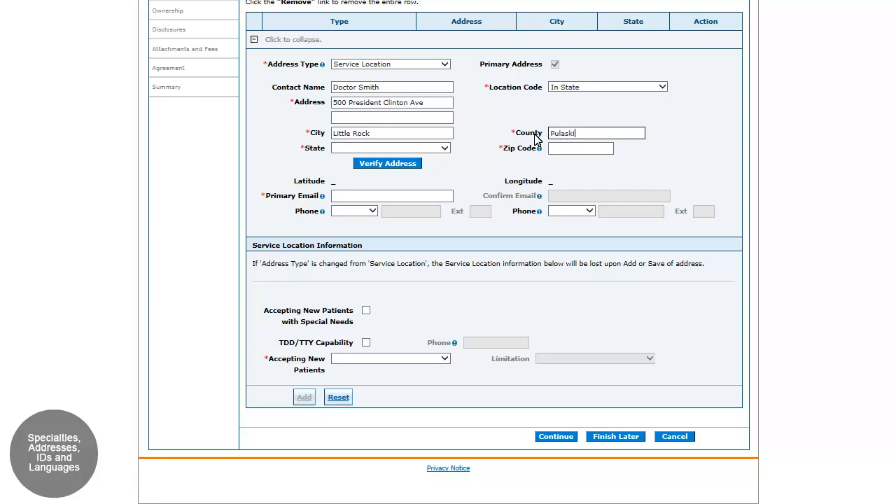
pyautogui.click(445, 149)
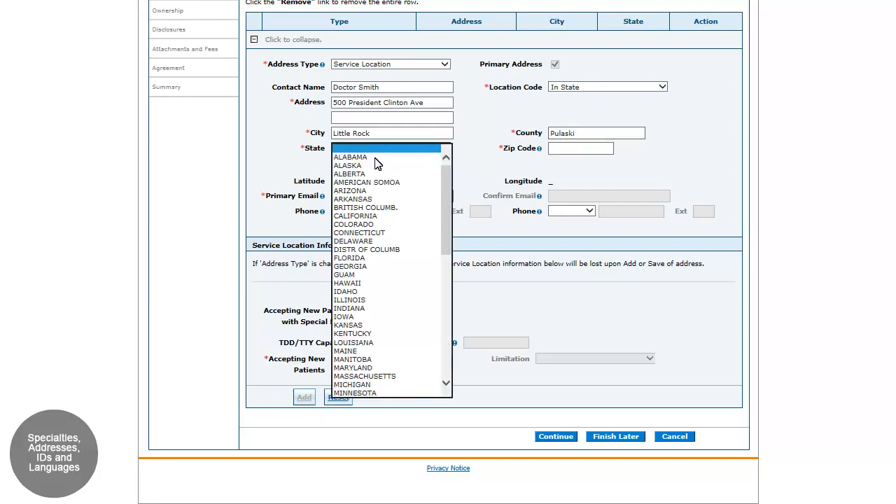
pyautogui.click(350, 199)
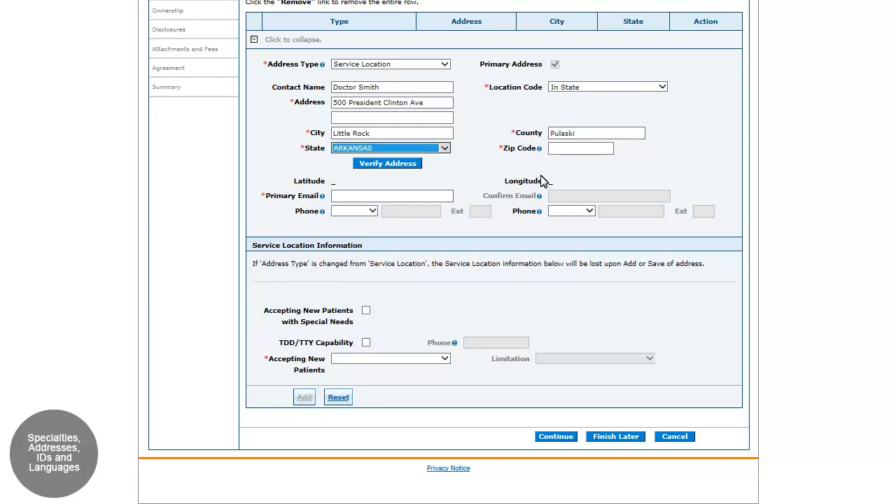
pyautogui.click(563, 153)
pyautogui.write('72201-174')
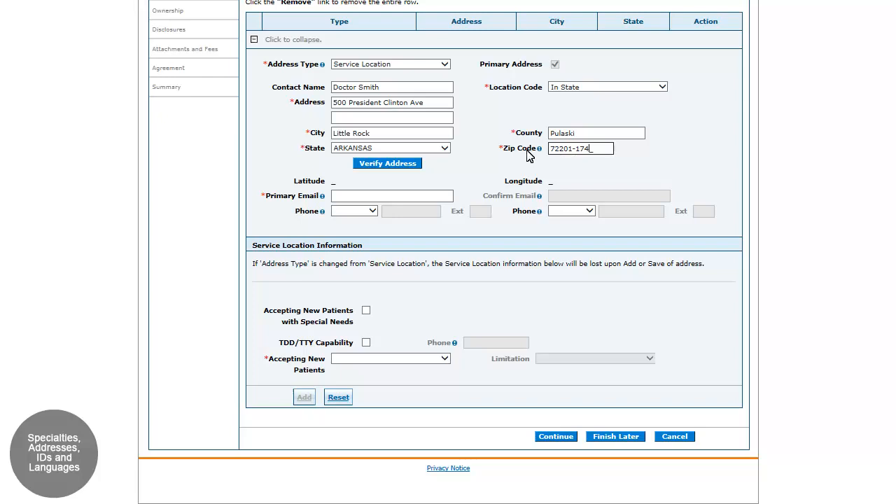
pyautogui.write('5')
pyautogui.click(388, 167)
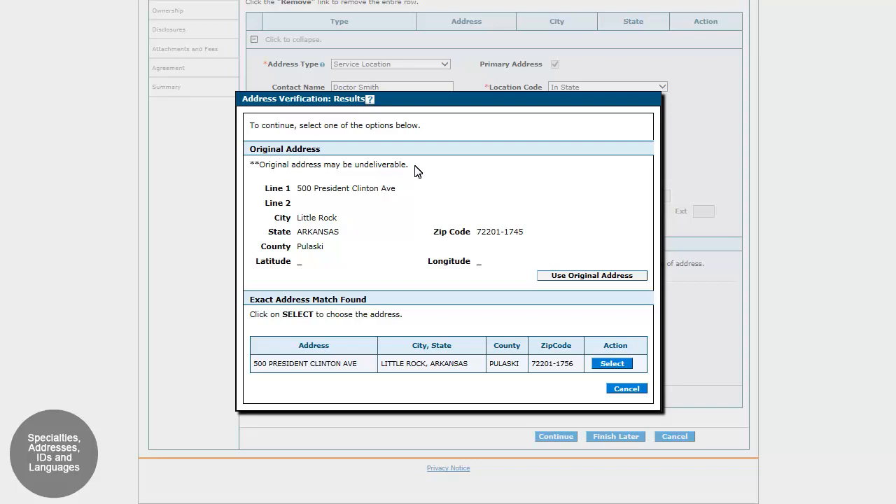
pyautogui.click(612, 363)
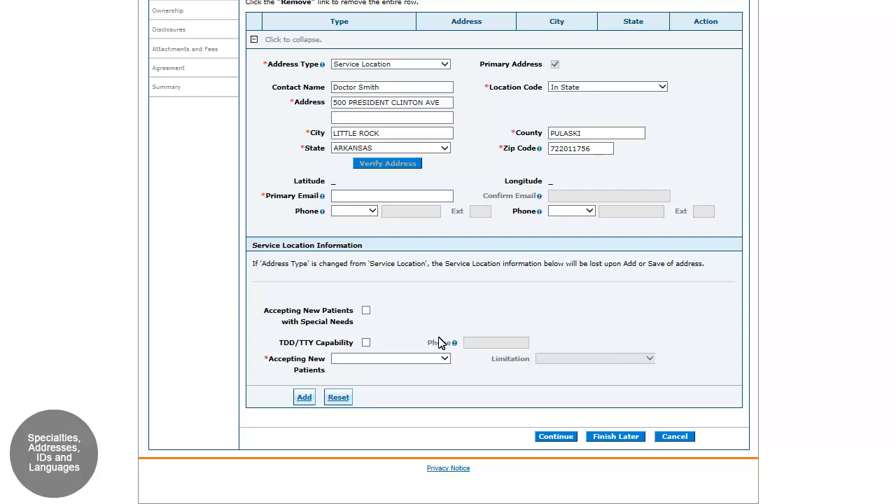
# Enter and confirm the primary e-mail address for the service location.
pyautogui.click(344, 201)
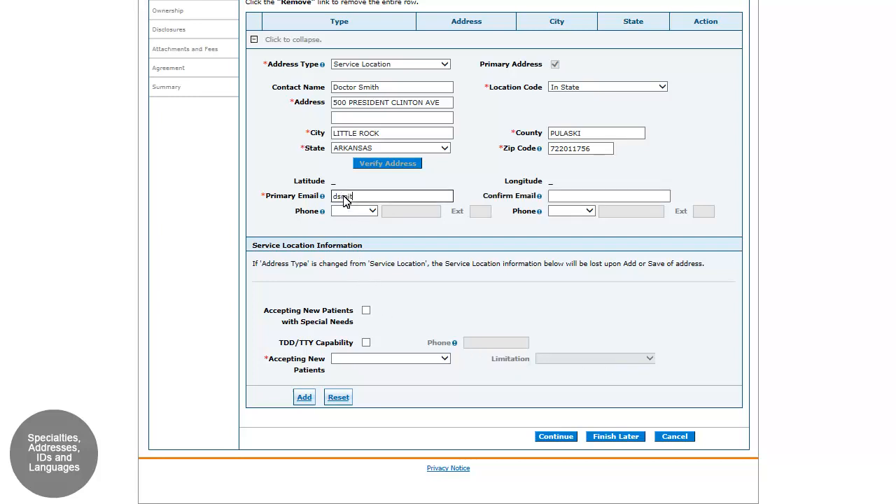
pyautogui.click(560, 199)
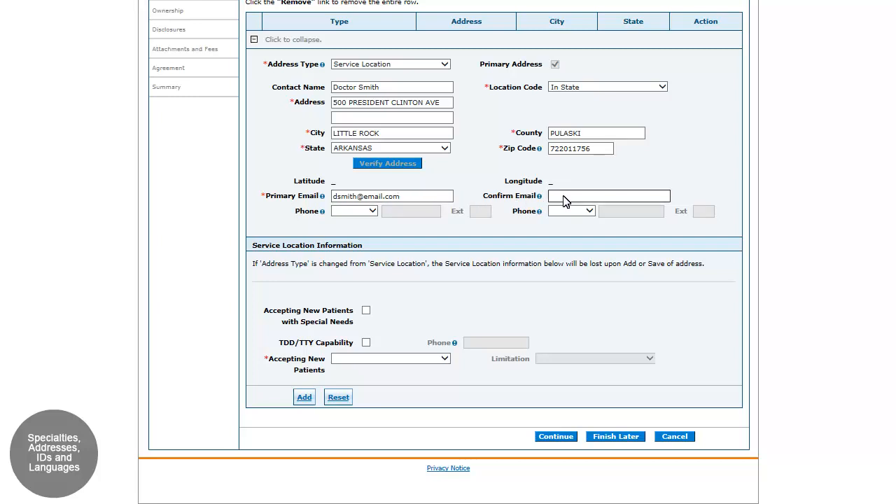
# Enter the service location's Office phone number and its Fax number.
pyautogui.click(371, 211)
pyautogui.click(343, 220)
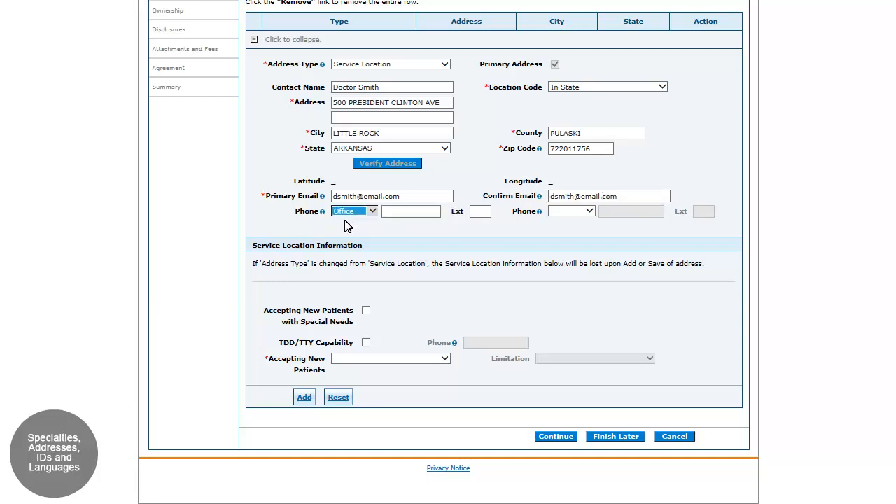
pyautogui.click(398, 215)
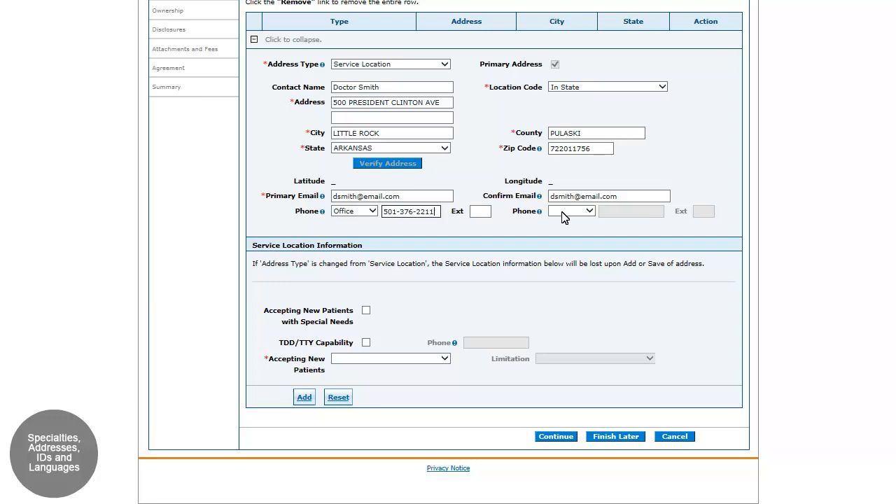
pyautogui.click(588, 212)
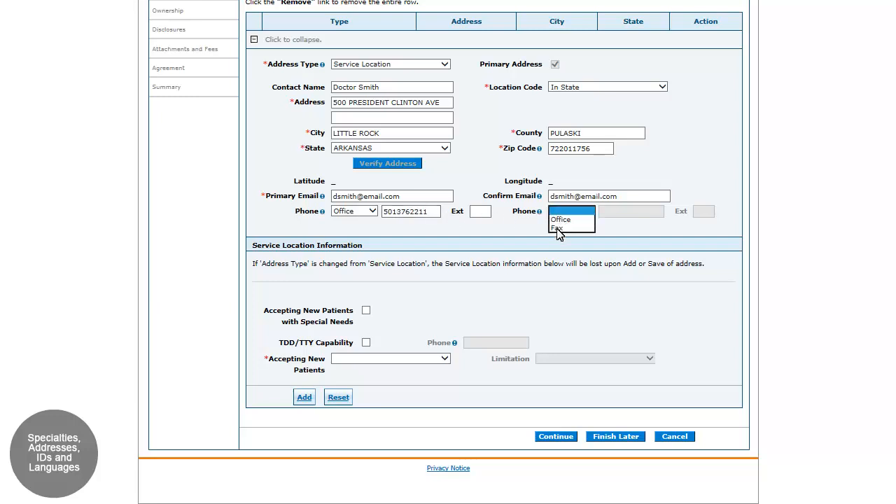
pyautogui.click(557, 227)
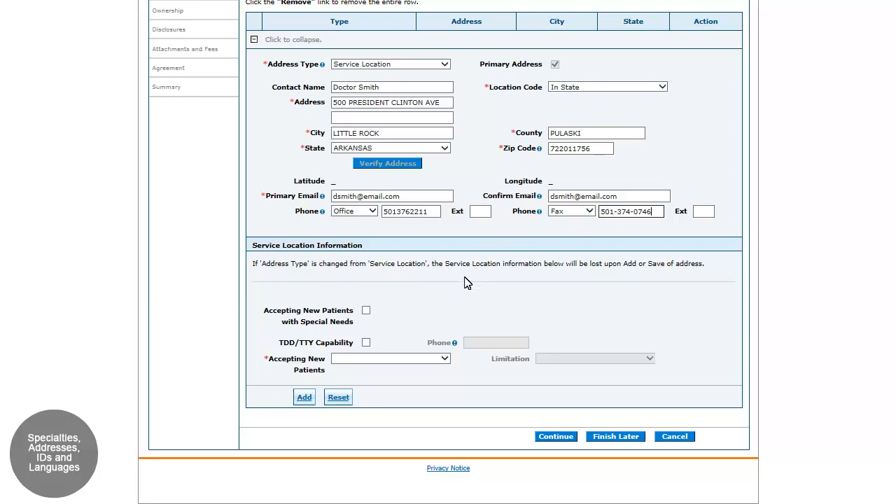
# Set Accepting New Patients to No, add the service location address, and continue to Provider Identification.
pyautogui.click(416, 359)
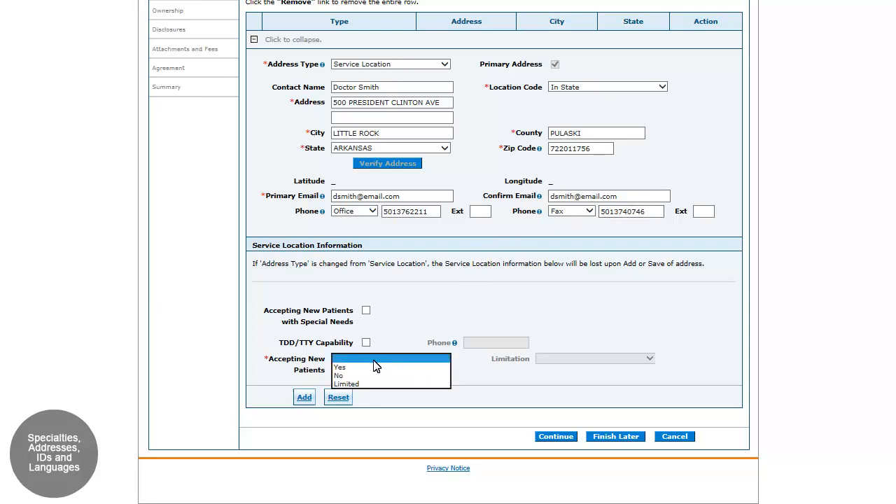
pyautogui.click(339, 378)
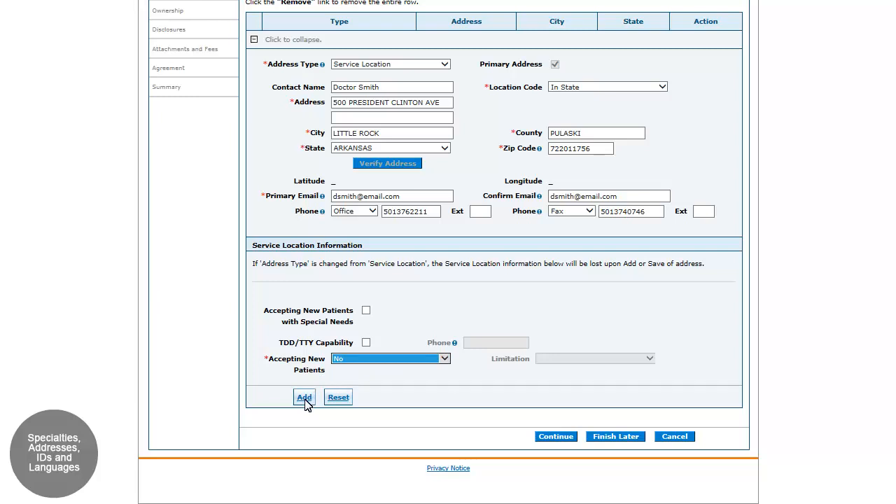
pyautogui.click(306, 398)
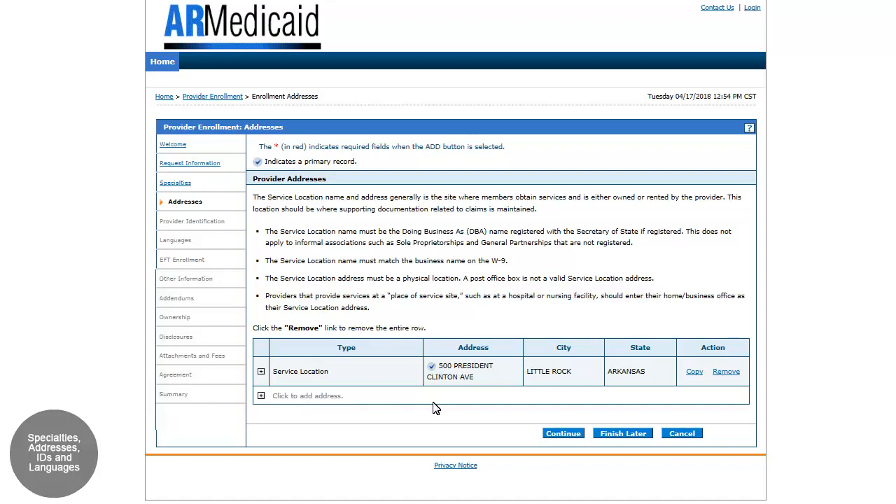
pyautogui.click(561, 434)
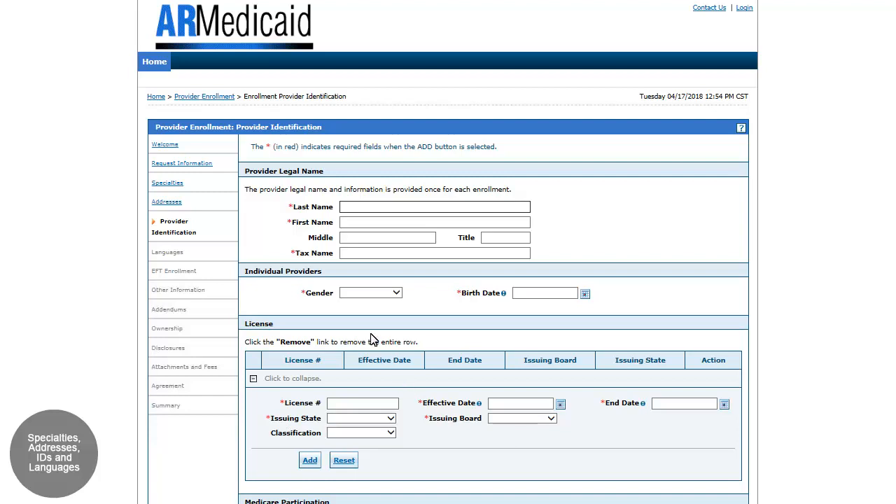
# Enter the provider's legal last name, first name and tax name.
pyautogui.click(347, 208)
pyautogui.write('Smith')
pyautogui.click(363, 225)
pyautogui.write('Docto')
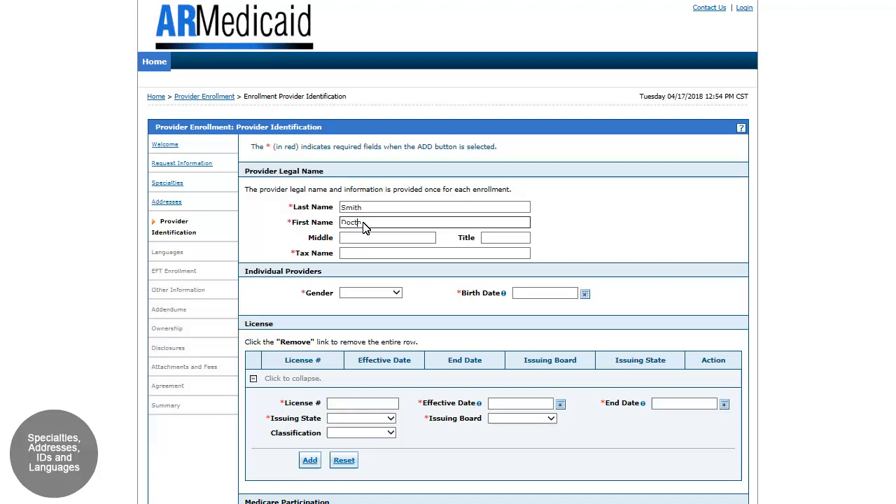
pyautogui.write('r')
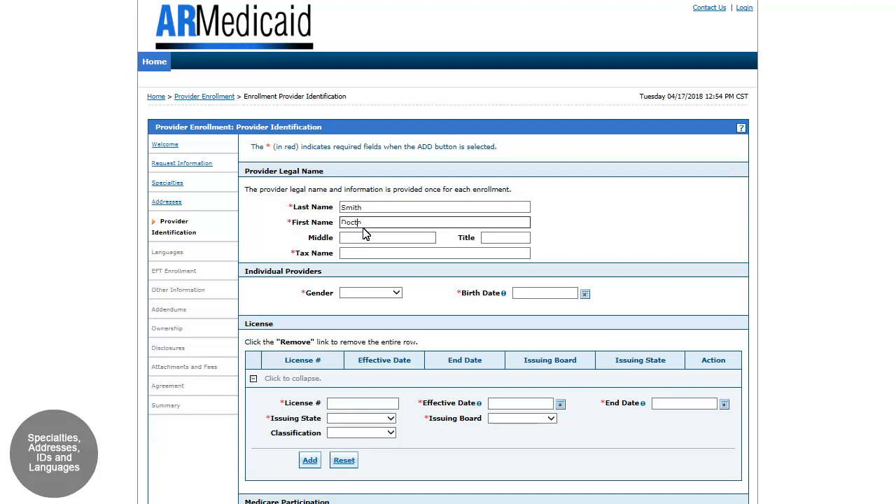
pyautogui.click(364, 256)
pyautogui.write('Doctor')
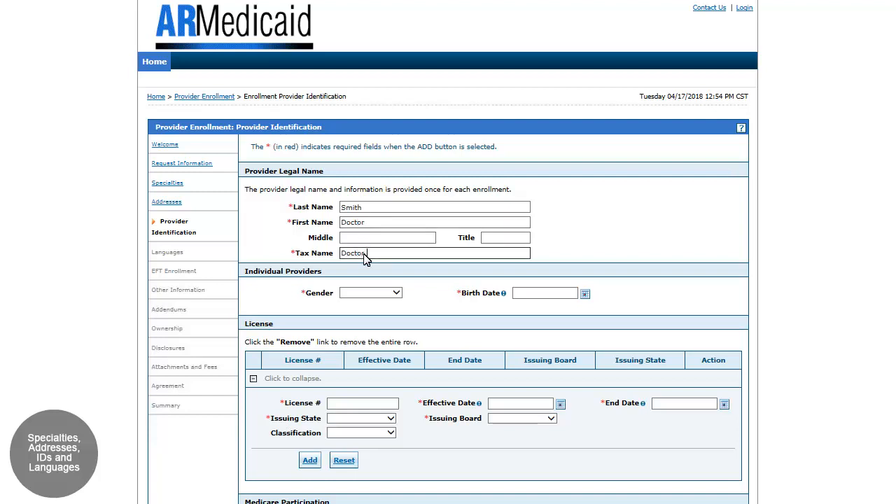
pyautogui.write(' Smith')
# Set the provider's gender to Male and enter the date of birth.
pyautogui.click(396, 294)
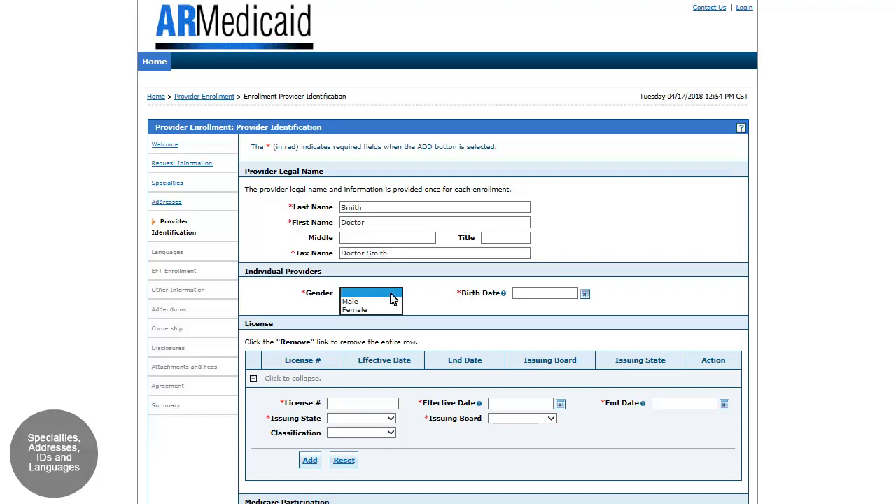
pyautogui.click(350, 302)
pyautogui.click(529, 295)
pyautogui.write('01/01/1970')
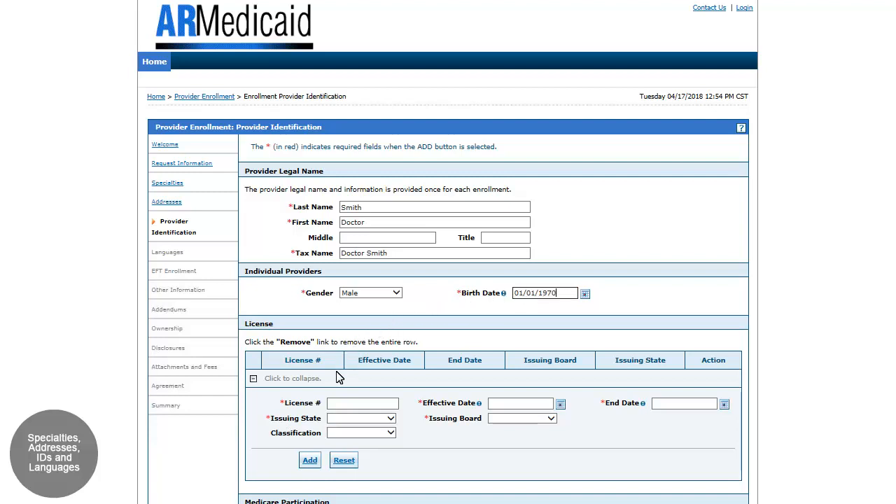
# Enter the provider's license number with issuing state ARKANSAS and effective date 01/01/2017.
pyautogui.click(334, 409)
pyautogui.write('1111111111')
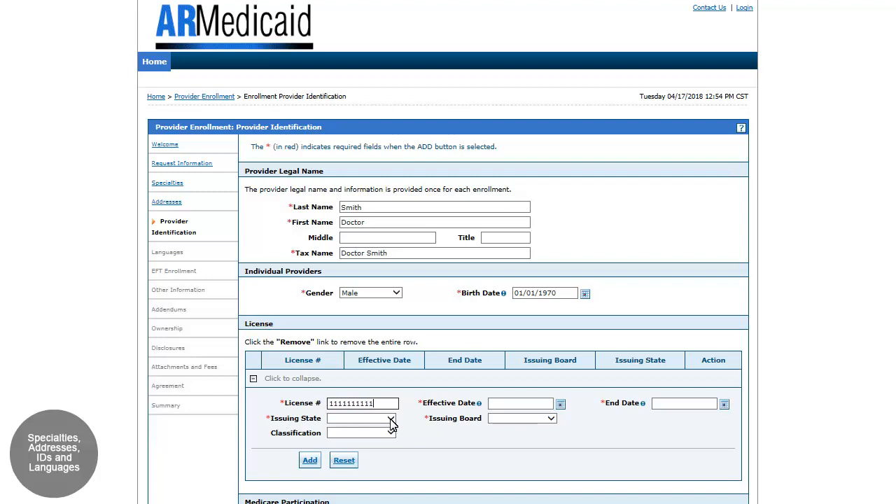
pyautogui.click(390, 420)
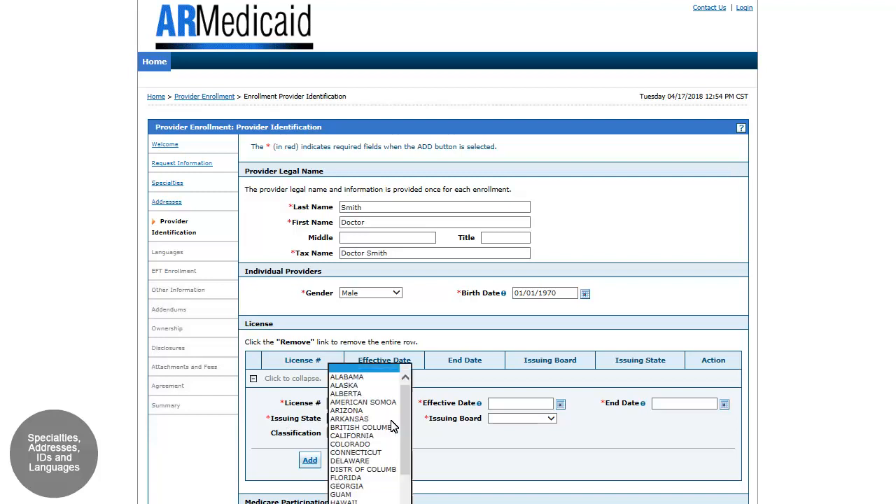
pyautogui.click(349, 422)
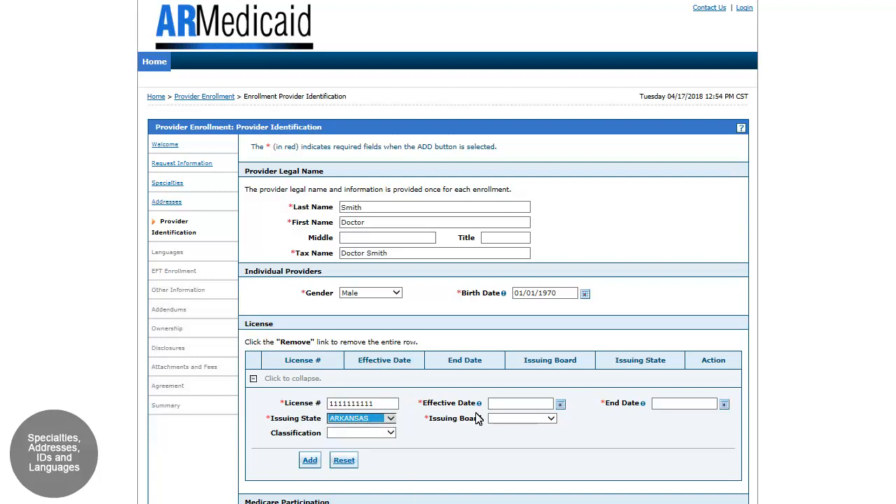
pyautogui.click(504, 406)
pyautogui.write('01/01/2017')
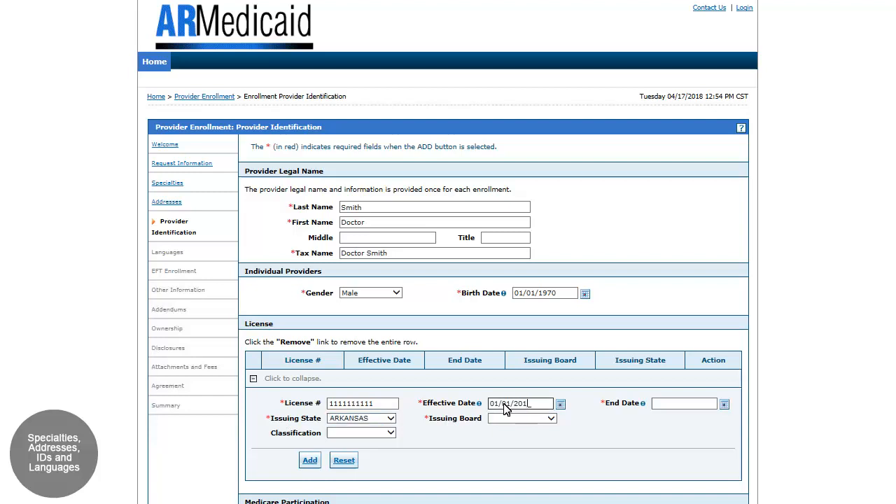
# Set the license's issuing board to UNKNOWN and its end date to 12/31/2025, and add the license.
pyautogui.click(551, 420)
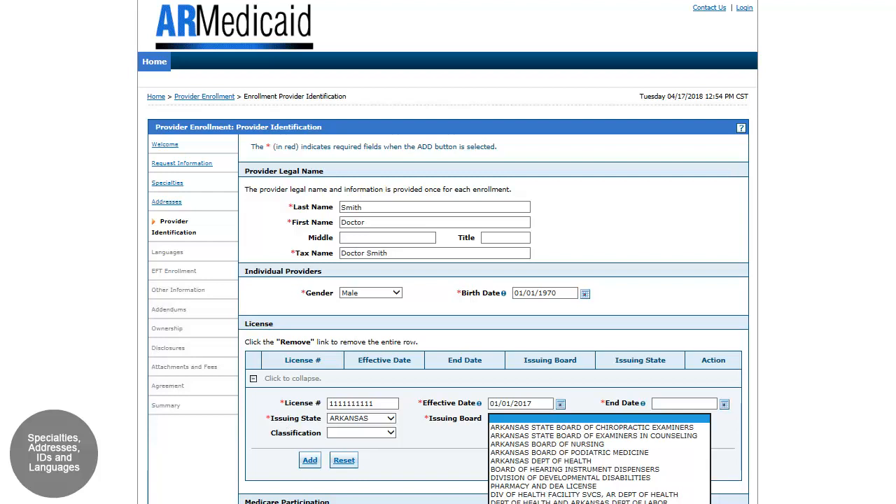
pyautogui.click(552, 503)
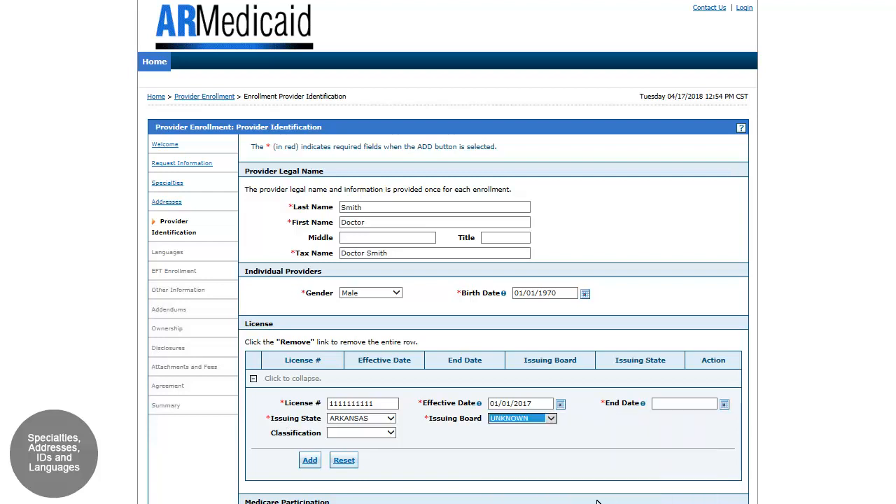
pyautogui.click(676, 405)
pyautogui.write('12/31/202')
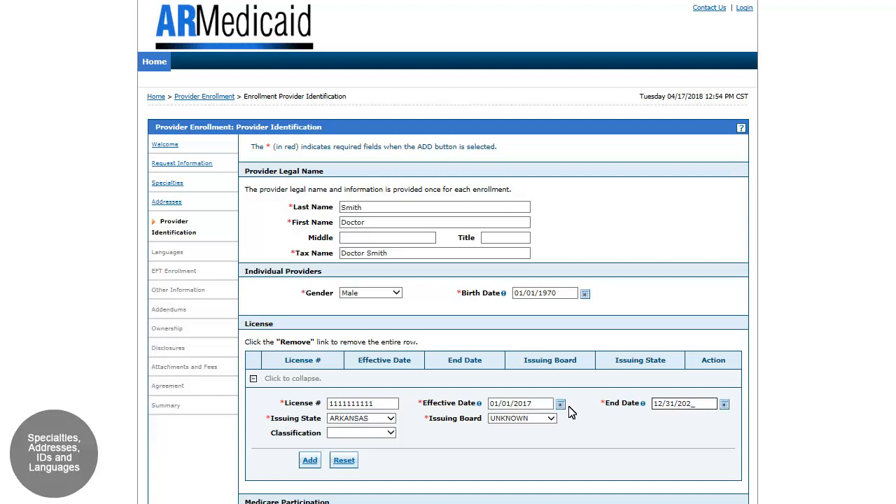
pyautogui.click(310, 460)
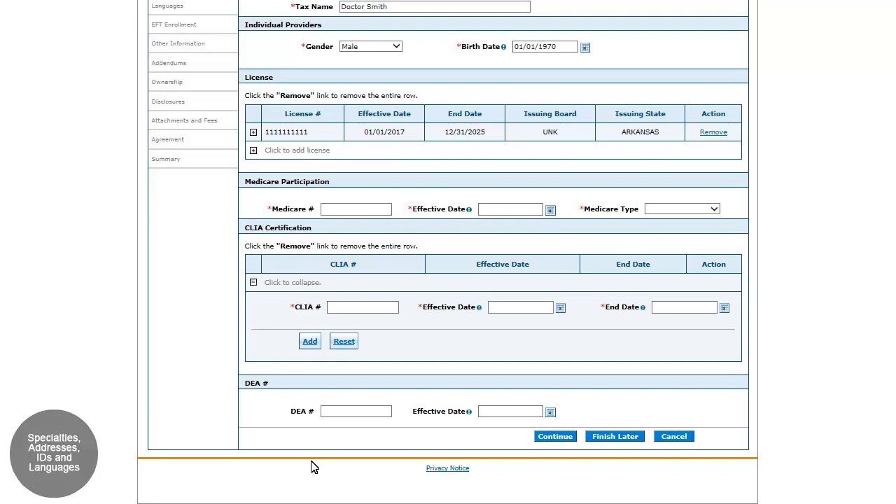
# Continue to the Languages section and add ENGLISH with effective date 04/17/2018 and end date 12/31/2299.
pyautogui.click(551, 436)
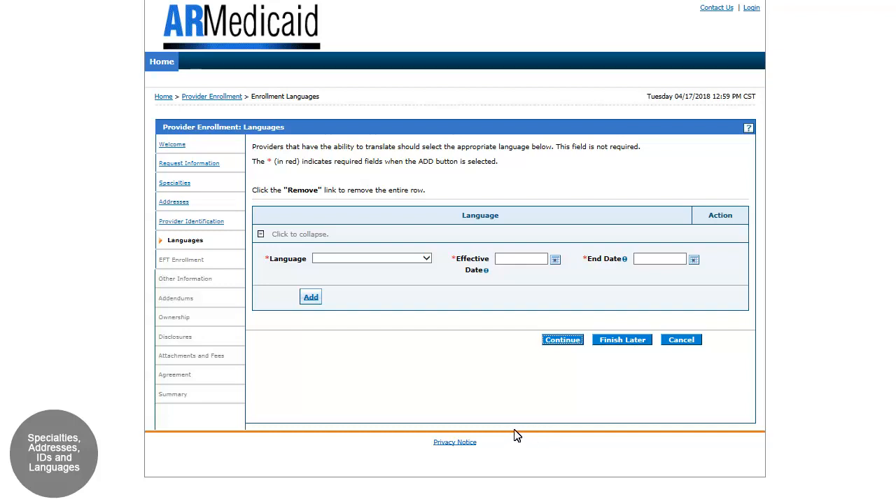
pyautogui.click(426, 258)
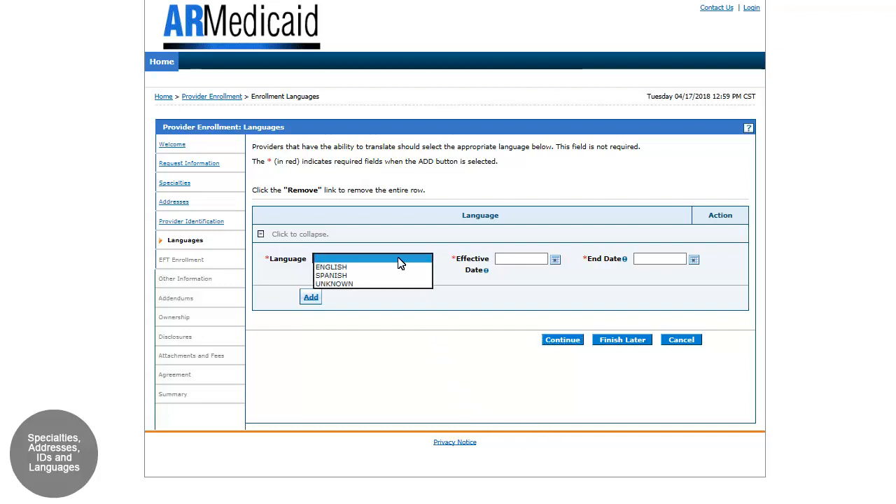
pyautogui.click(328, 271)
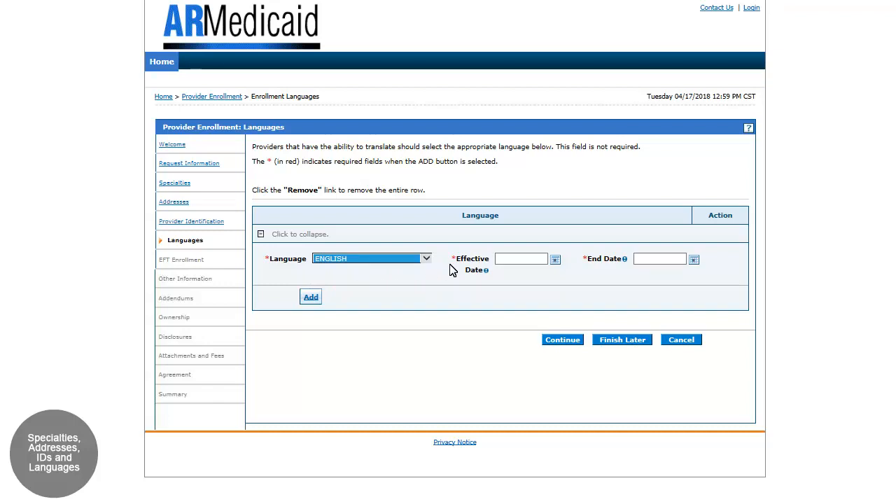
pyautogui.click(515, 262)
pyautogui.write('04/17/2018')
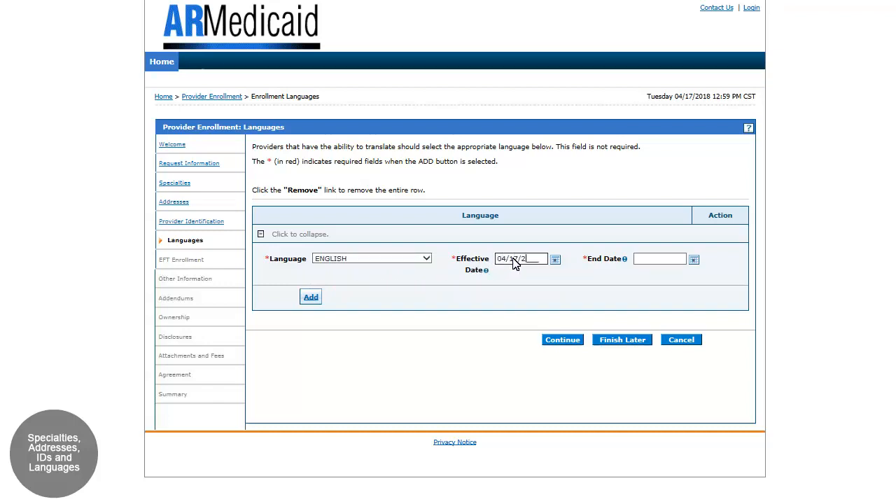
pyautogui.click(642, 260)
pyautogui.write('12312299')
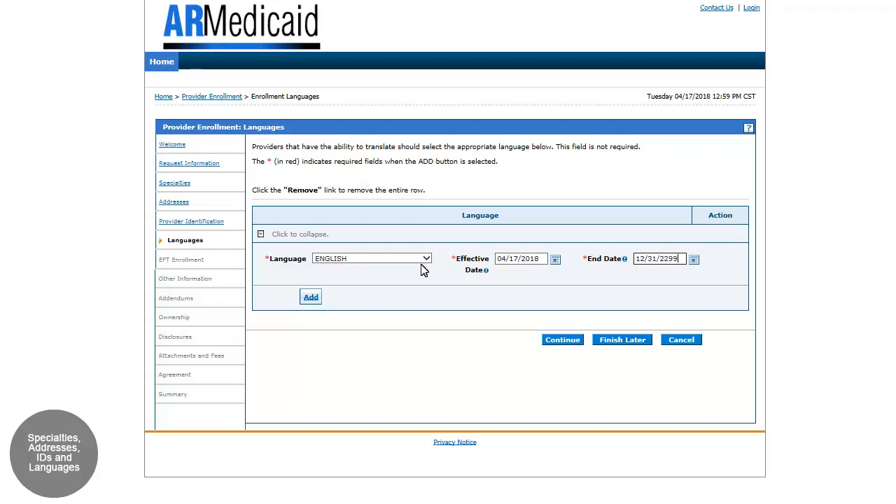
pyautogui.click(312, 299)
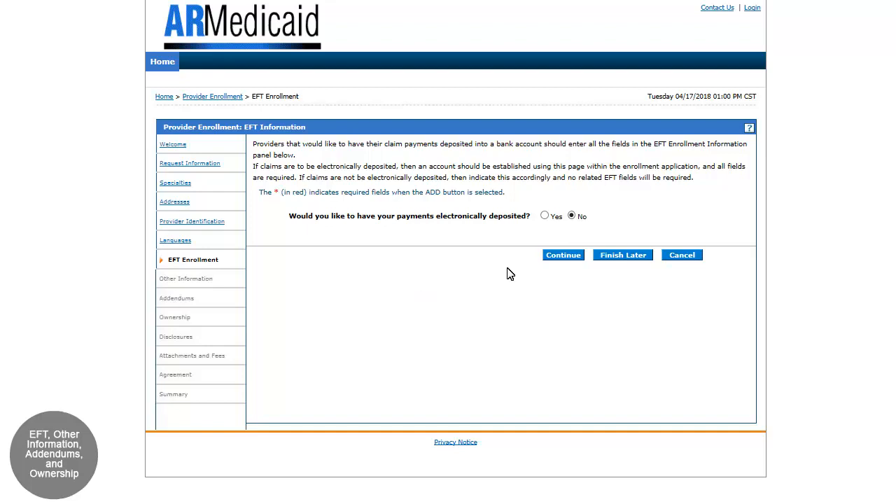
# Choose electronic deposit of payments, enter the bank routing number and account number for a Checking account, and submit the EFT section.
pyautogui.click(544, 216)
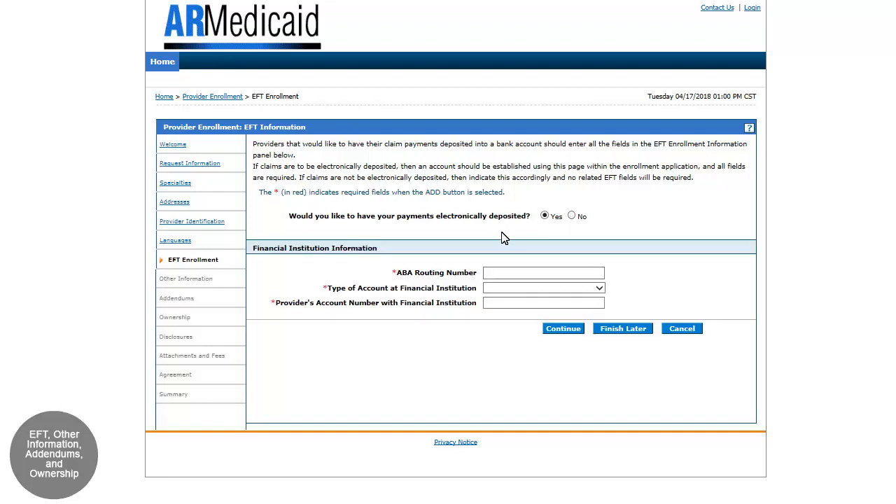
pyautogui.click(493, 274)
pyautogui.write('12345678')
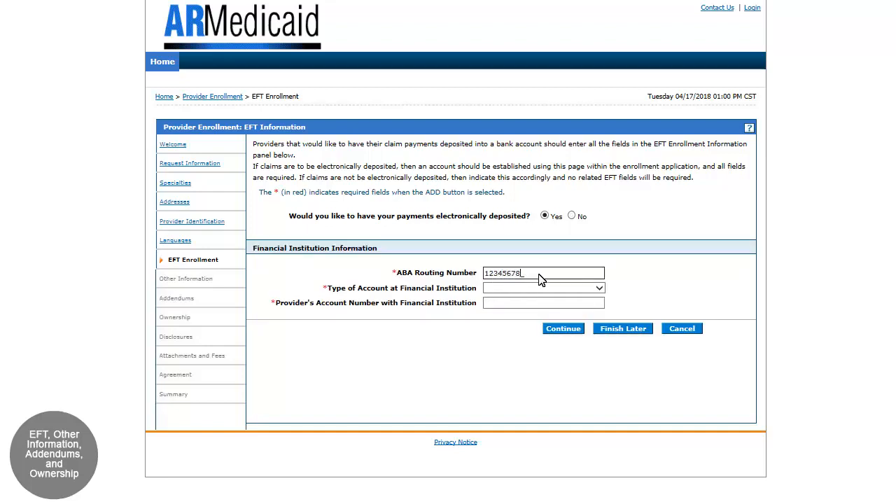
pyautogui.click(599, 289)
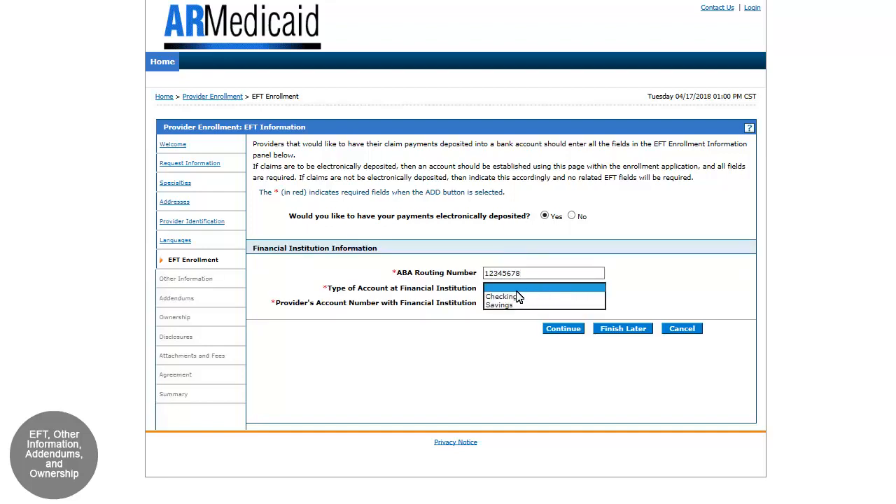
pyautogui.click(499, 297)
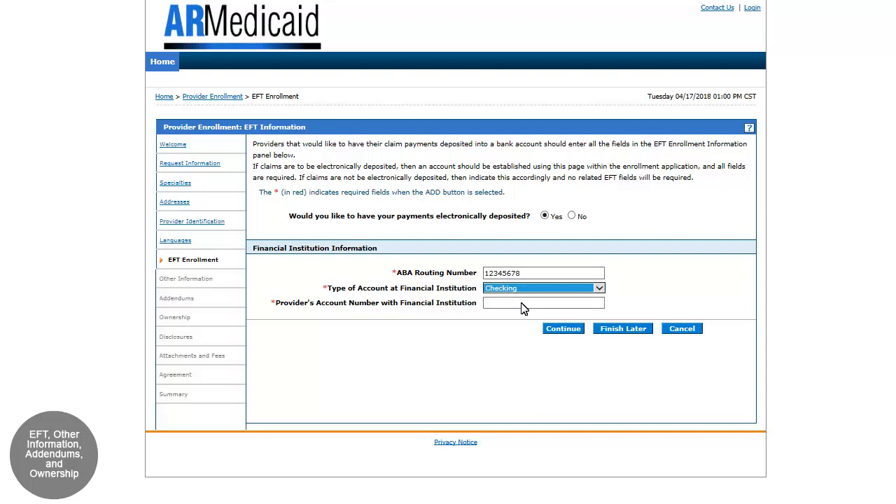
pyautogui.click(522, 303)
pyautogui.write('123456')
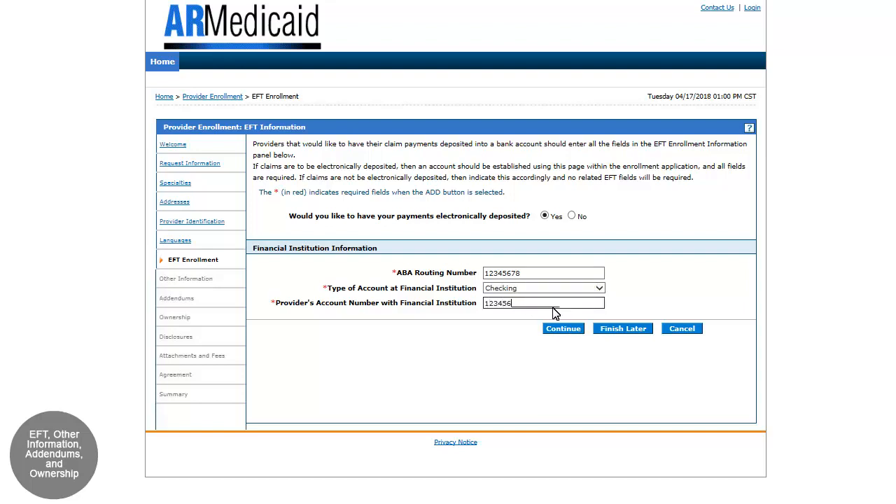
pyautogui.click(569, 330)
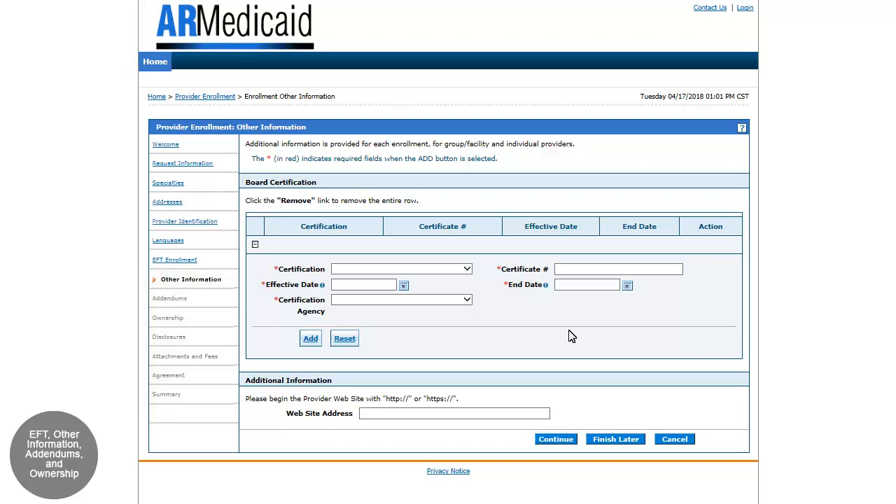
# Pass the Other Information and Addendums sections without entries and set the ownership type to Individual.
pyautogui.click(557, 441)
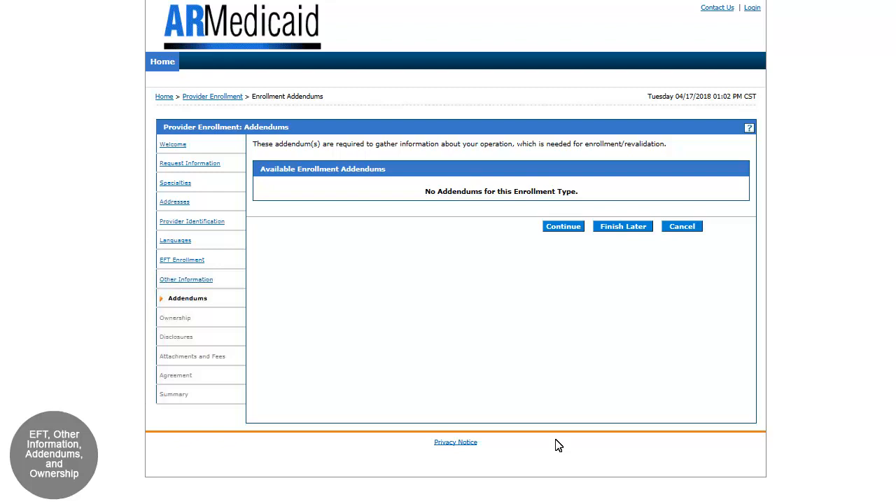
pyautogui.click(571, 231)
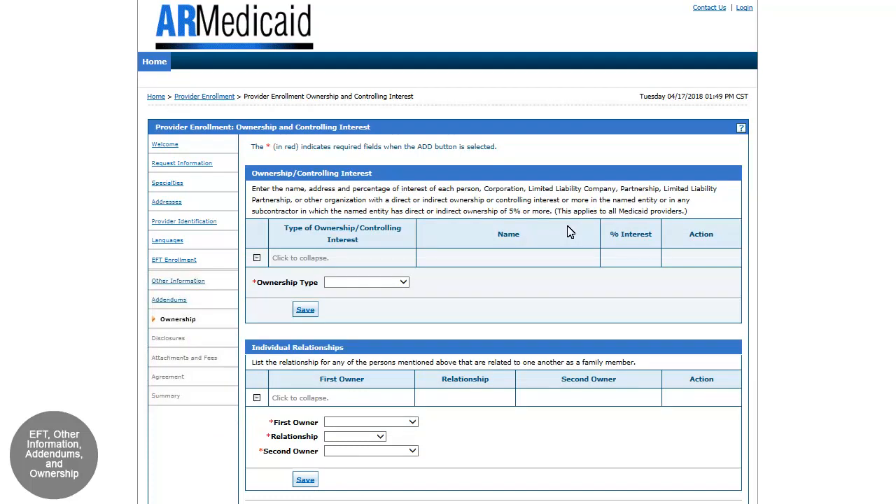
pyautogui.click(403, 283)
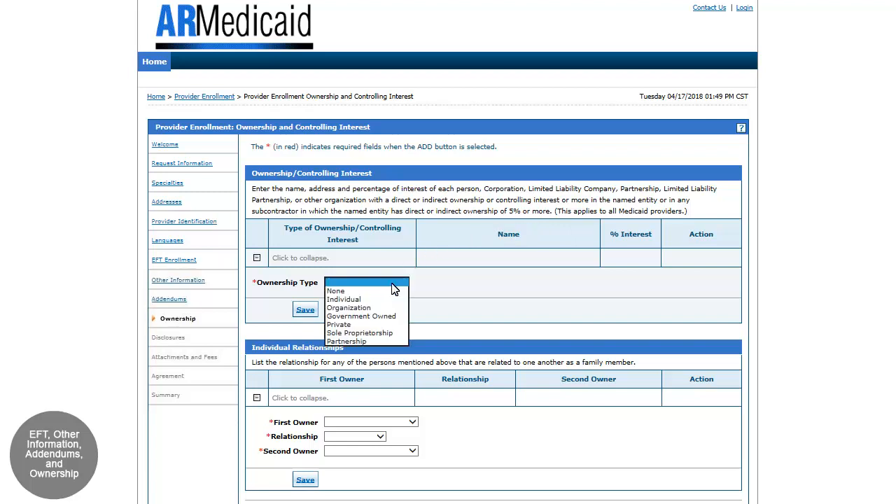
pyautogui.click(337, 300)
# Enter the individual owner's last name and first name.
pyautogui.click(357, 290)
pyautogui.write('Smi')
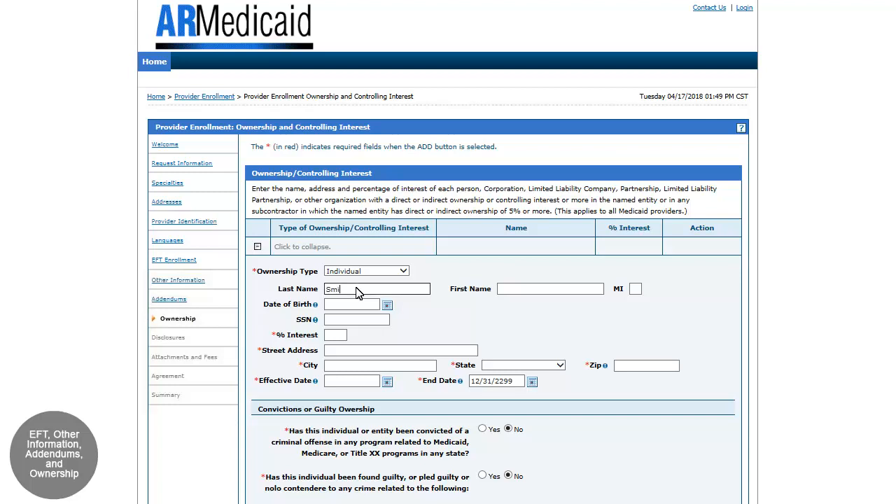
pyautogui.write('th')
pyautogui.click(539, 292)
pyautogui.write('Docto')
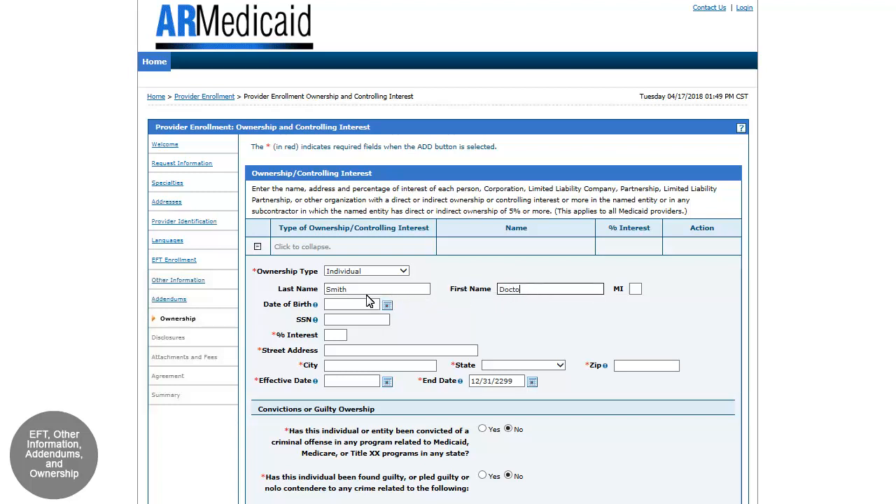
pyautogui.write('r')
# Enter the owner's date of birth and Social Security number, and set the ownership interest to 100 percent.
pyautogui.click(345, 306)
pyautogui.write('01/01/1970')
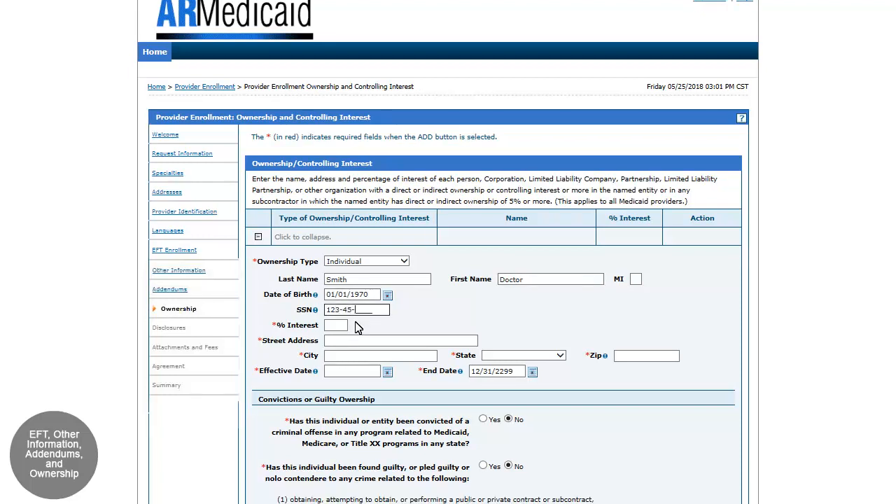
pyautogui.write('6789')
pyautogui.click(334, 335)
pyautogui.write('1')
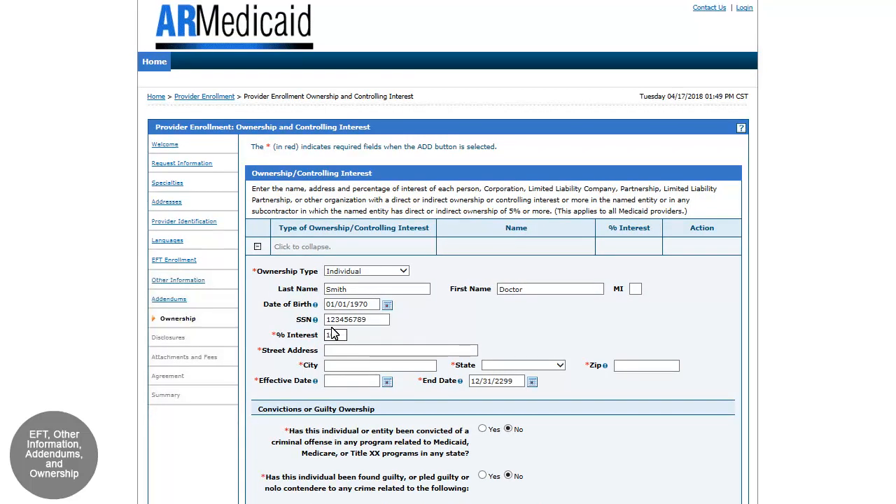
pyautogui.write('00')
# Enter the owner's street address and city.
pyautogui.click(383, 351)
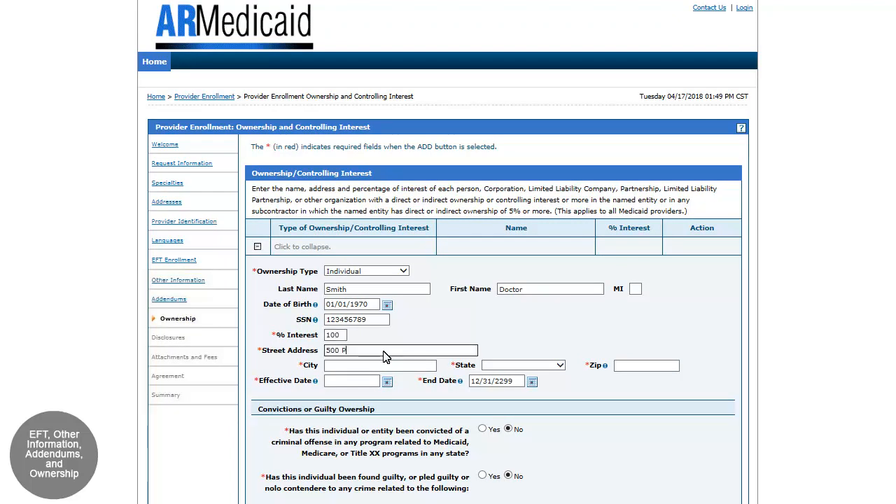
pyautogui.click(336, 366)
pyautogui.write('Little Ro')
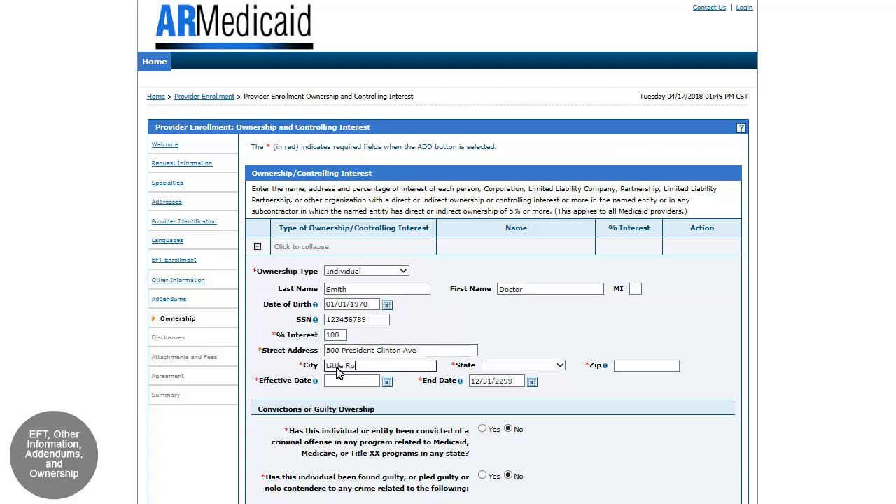
pyautogui.write('ck')
# Set the owner's state to ARKANSAS and enter the full ZIP code.
pyautogui.click(560, 366)
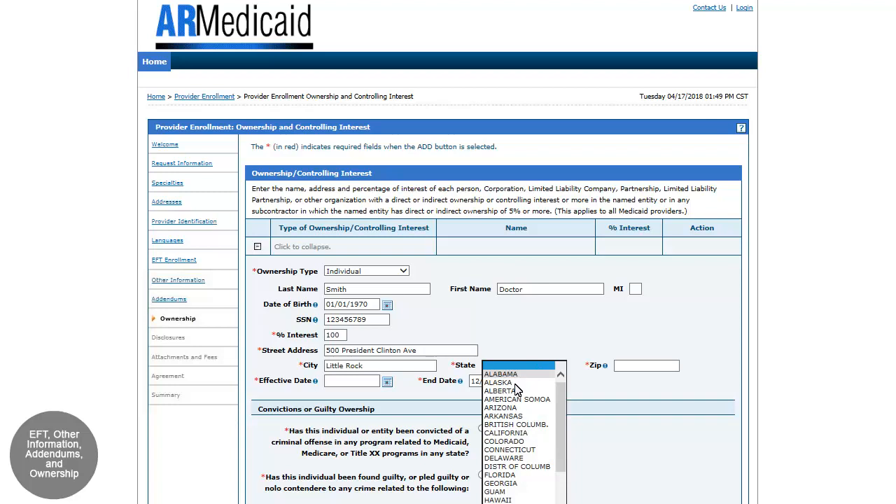
pyautogui.click(510, 417)
pyautogui.click(644, 371)
pyautogui.write('72')
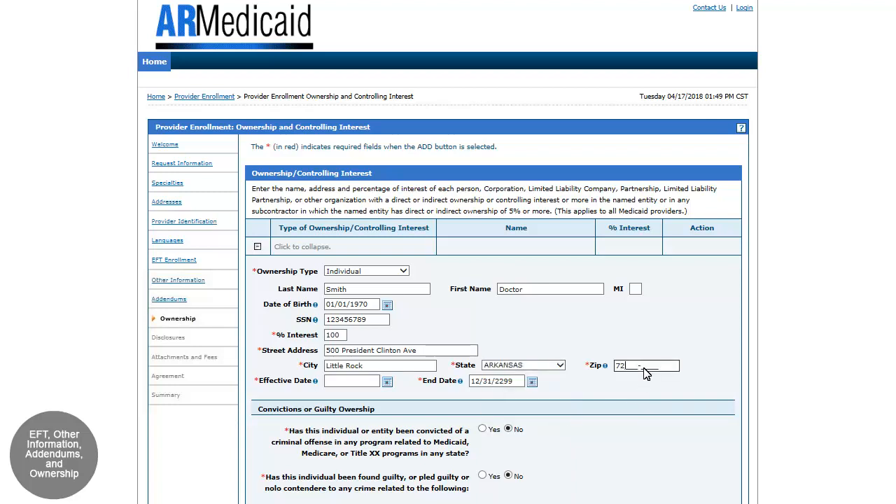
pyautogui.write('201-1745')
# Enter the effective date of the ownership and save the individual owner's record.
pyautogui.click(338, 385)
pyautogui.write('01/01/197')
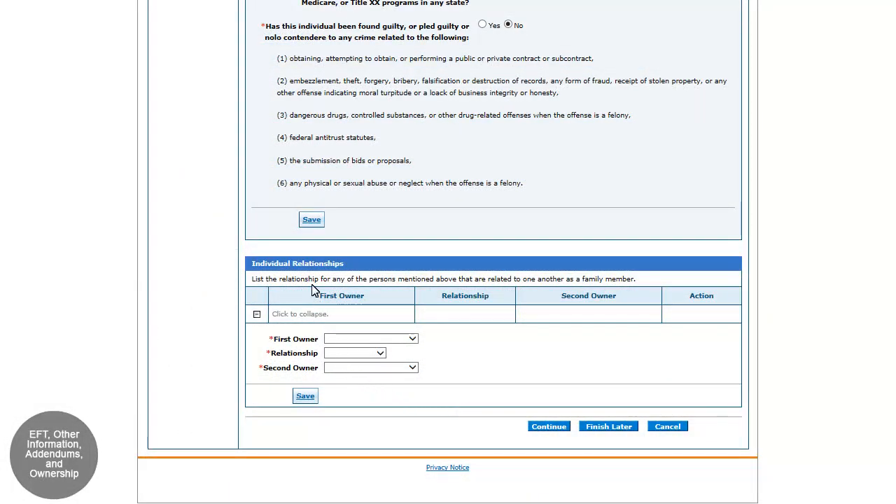
pyautogui.click(309, 222)
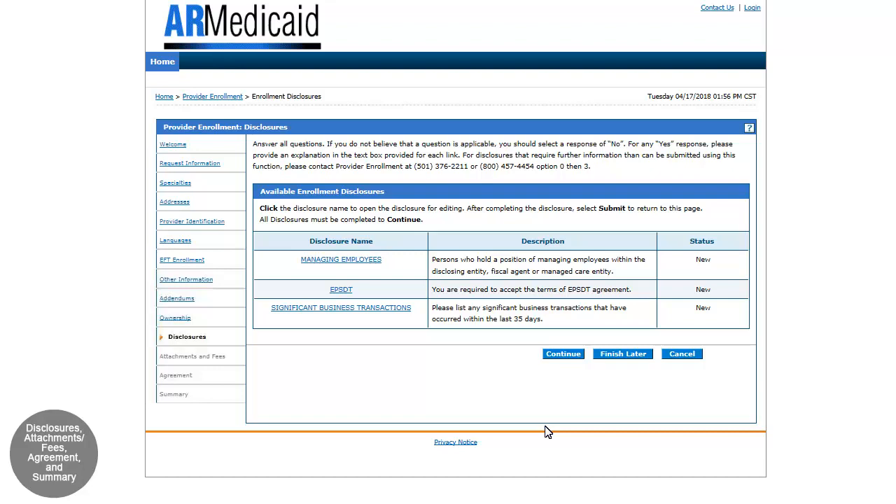
# Complete the Managing Employees disclosure by answering No to the managing employee question, then add and submit it.
pyautogui.click(332, 261)
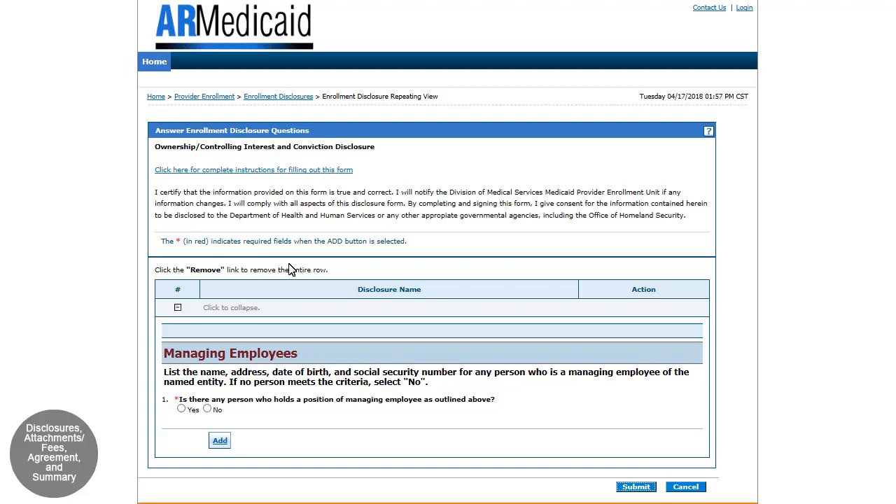
pyautogui.click(210, 410)
pyautogui.click(220, 440)
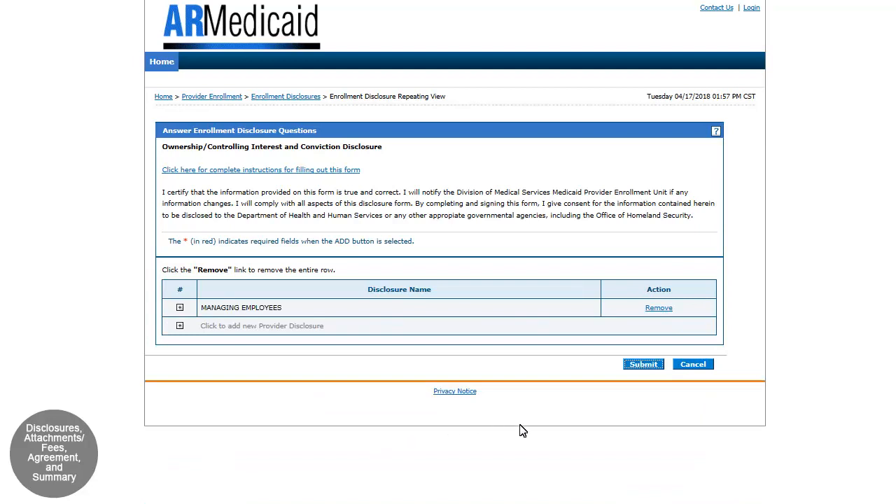
pyautogui.click(644, 365)
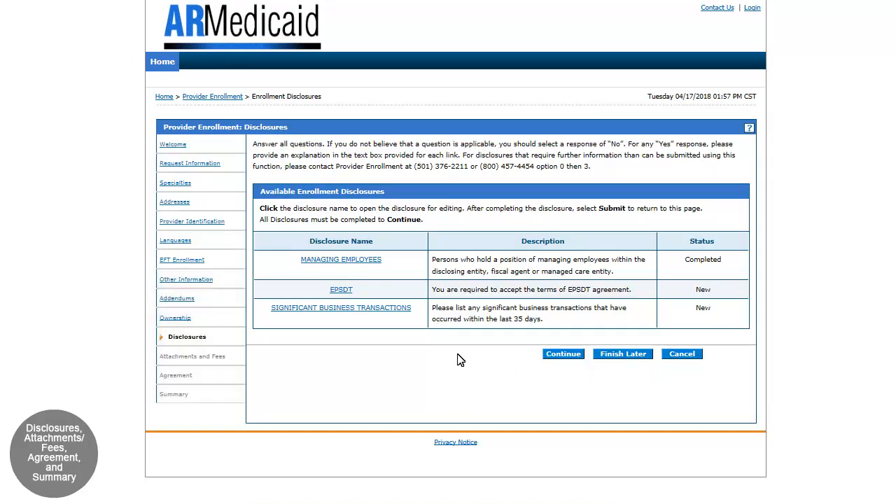
# Complete the EPSDT disclosure by accepting the terms of the EPSDT agreement, then add and submit it.
pyautogui.click(342, 293)
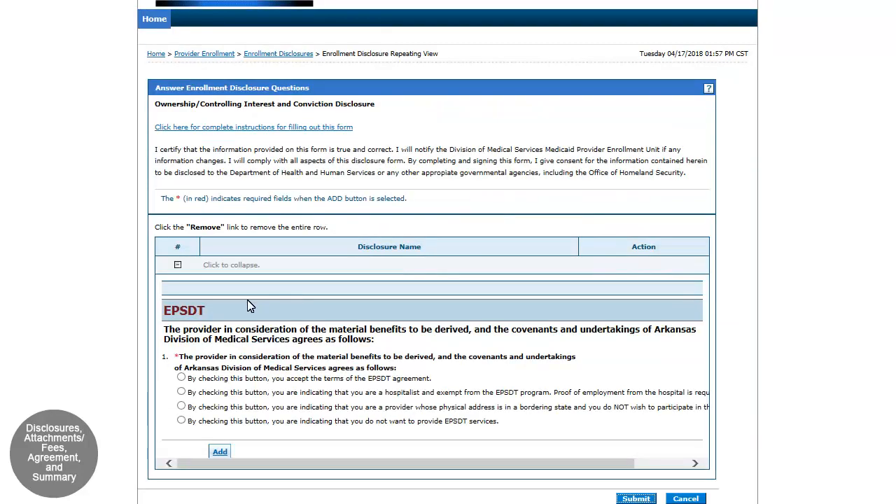
pyautogui.click(181, 377)
pyautogui.click(219, 452)
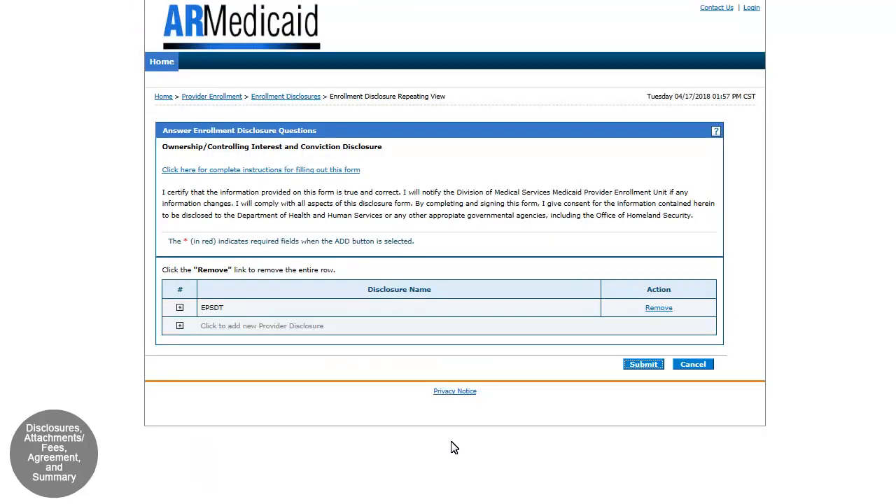
pyautogui.click(644, 365)
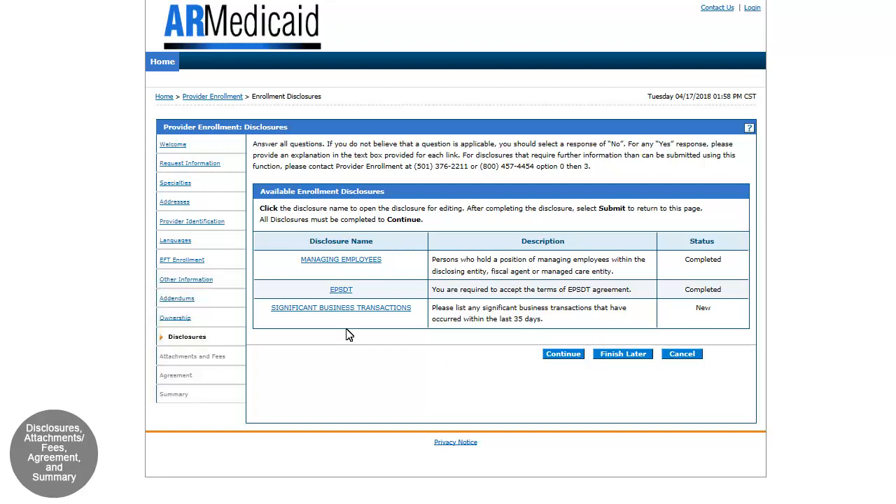
# Complete the Significant Business Transactions disclosure with No for all three questions and the certification accepted, and submit it.
pyautogui.click(333, 311)
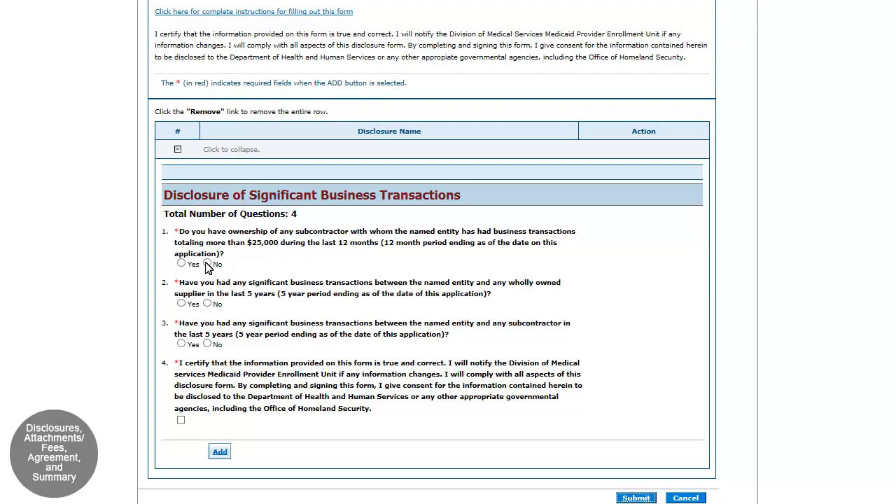
pyautogui.click(207, 264)
pyautogui.click(207, 304)
pyautogui.click(208, 344)
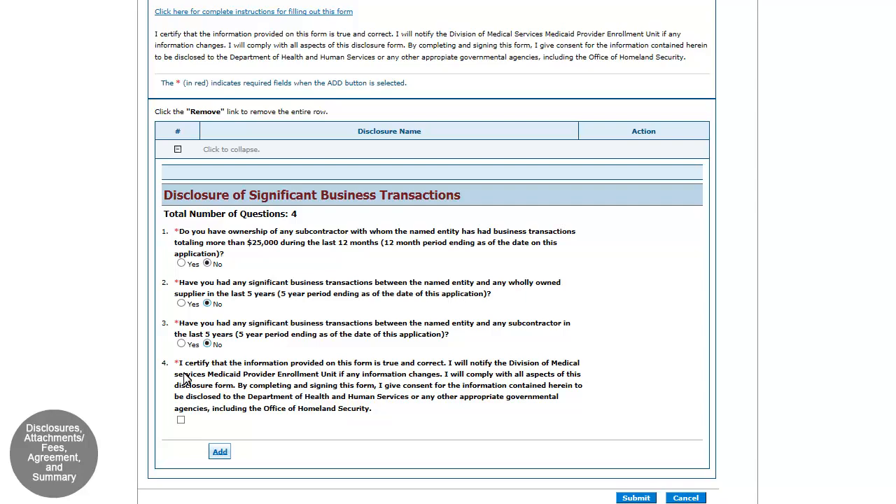
pyautogui.click(181, 420)
pyautogui.click(219, 452)
pyautogui.click(634, 366)
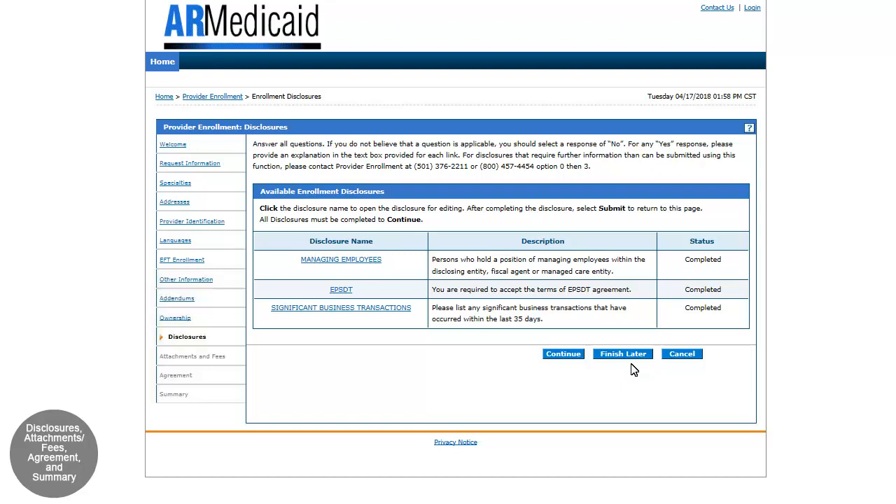
# Continue to the attachments section and choose Doc1.docx from the Desktop as an attachment with transmission method EL-Electronic Only.
pyautogui.click(558, 354)
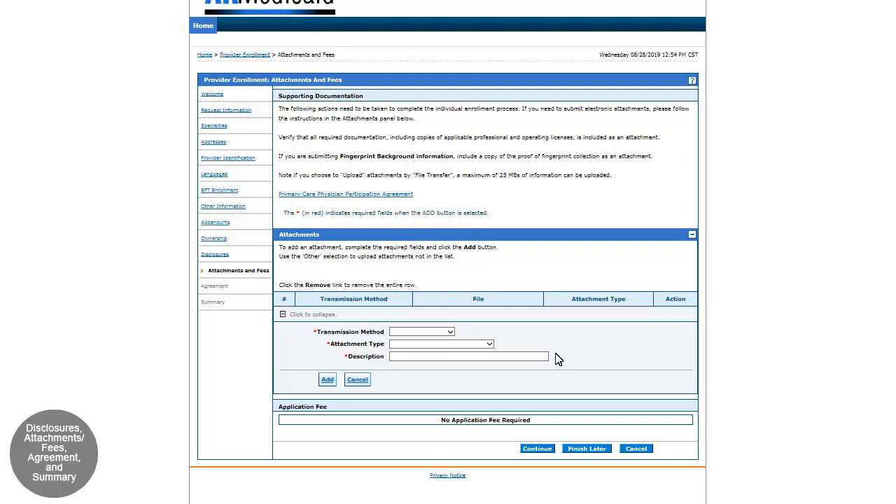
pyautogui.click(451, 334)
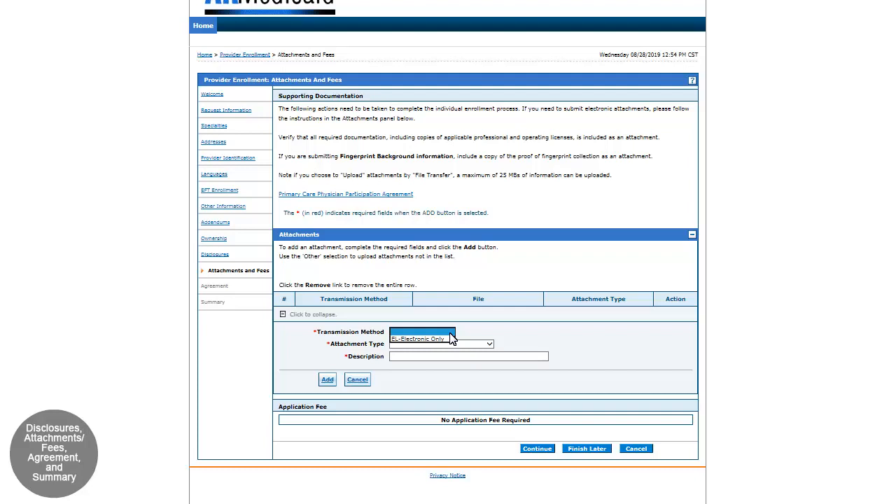
pyautogui.click(403, 340)
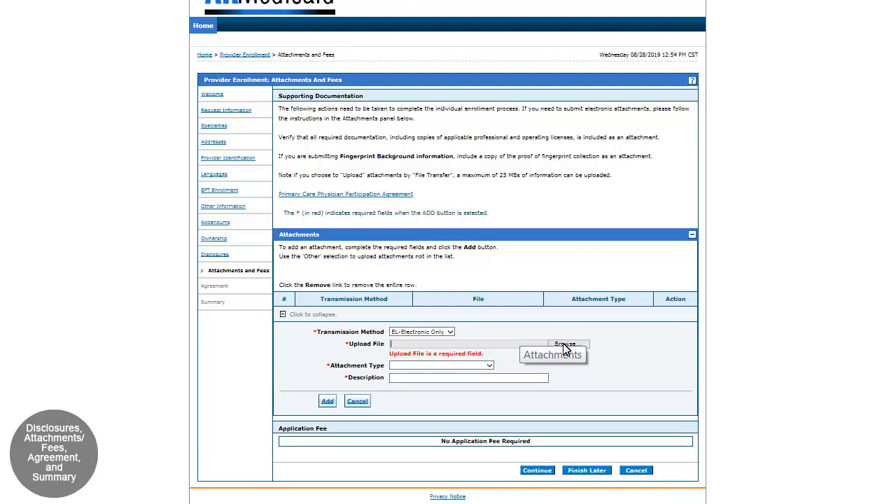
pyautogui.click(564, 345)
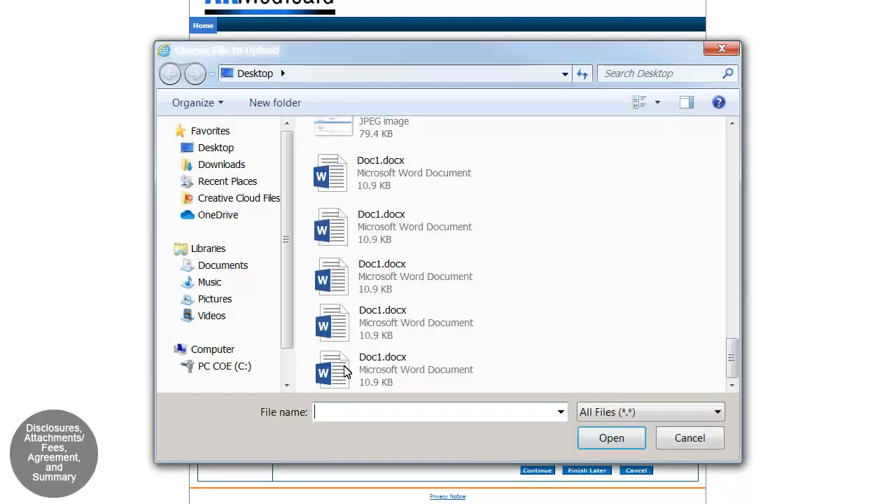
pyautogui.click(344, 371)
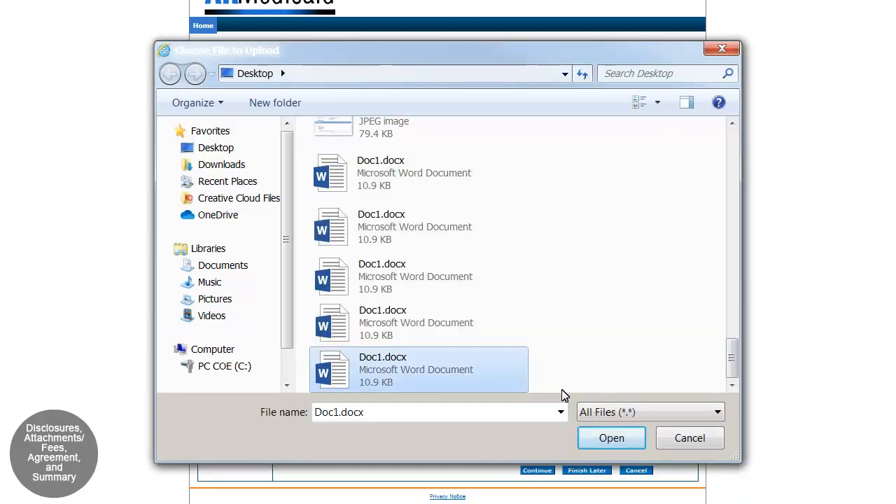
pyautogui.click(611, 439)
# Set the attachment type to (OPTIONAL) OTHER - Miscellaneous with the description "example", add the attachment and continue to the agreement.
pyautogui.click(491, 361)
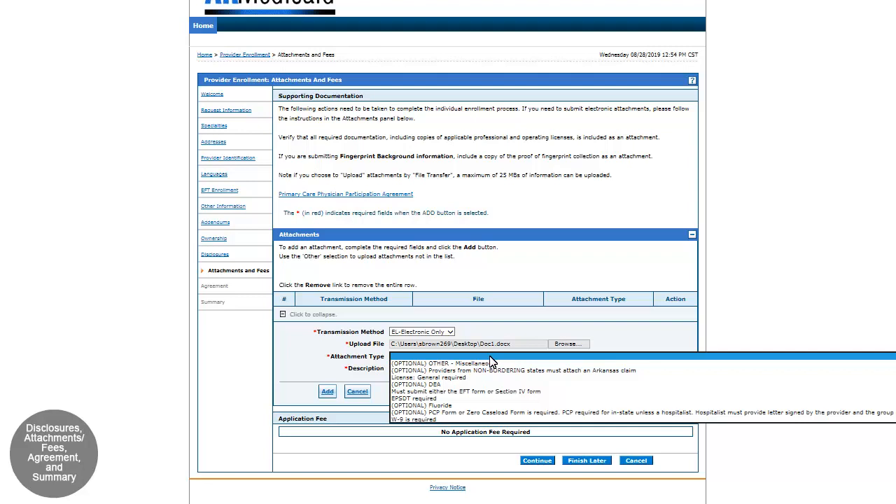
pyautogui.click(397, 364)
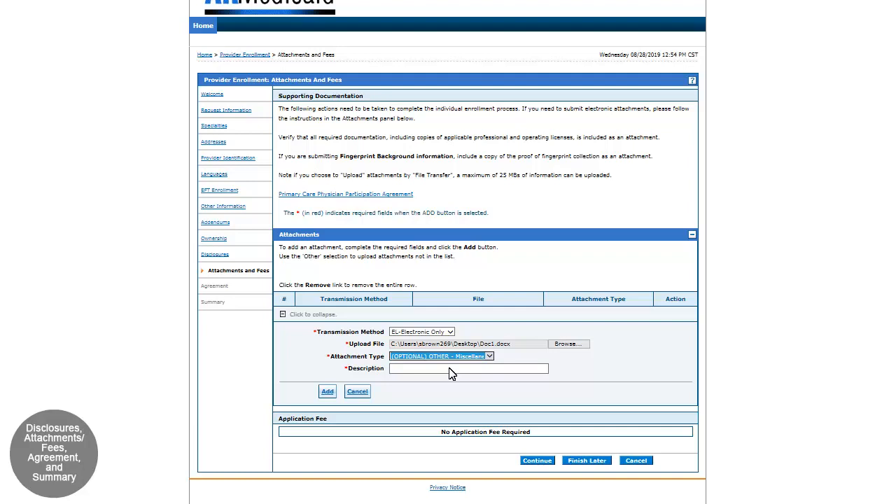
pyautogui.click(450, 369)
pyautogui.write('example')
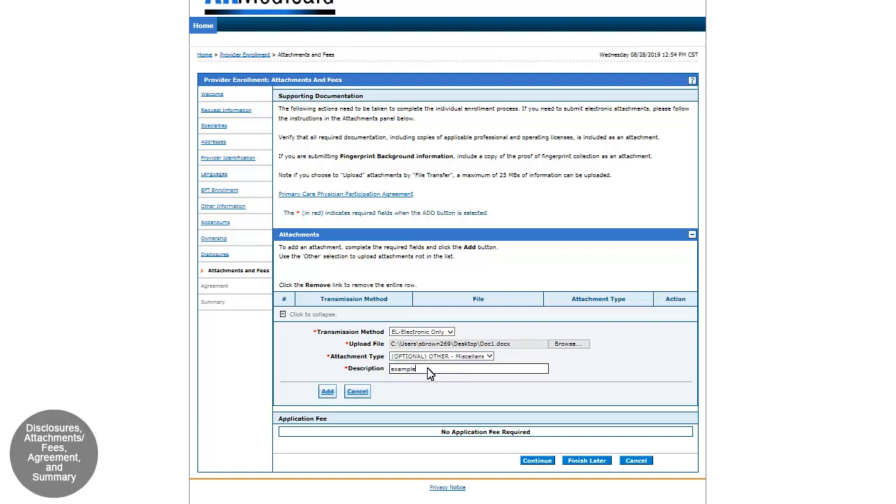
pyautogui.click(327, 392)
pyautogui.click(540, 383)
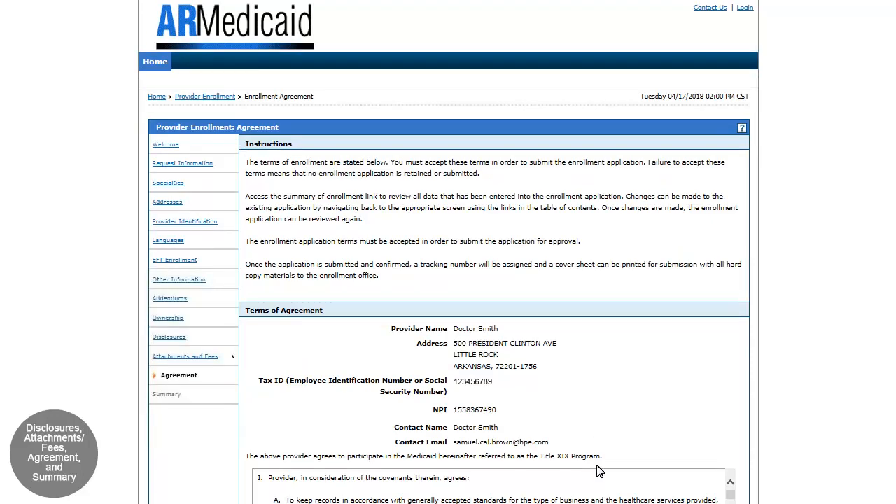
# Accept the terms of agreement, enter the provider's name as the electronic signature and submit the agreement.
pyautogui.scroll(-5, 599, 495)
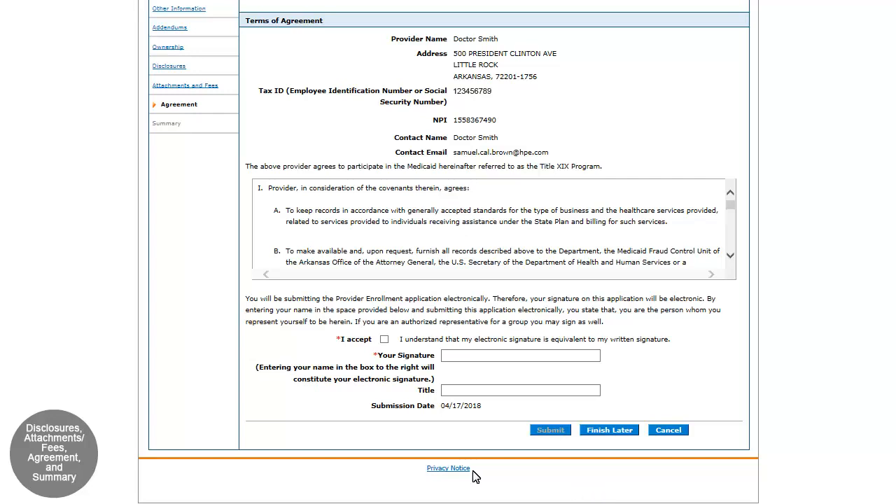
pyautogui.click(385, 341)
pyautogui.click(467, 362)
pyautogui.write('Doctor Smit')
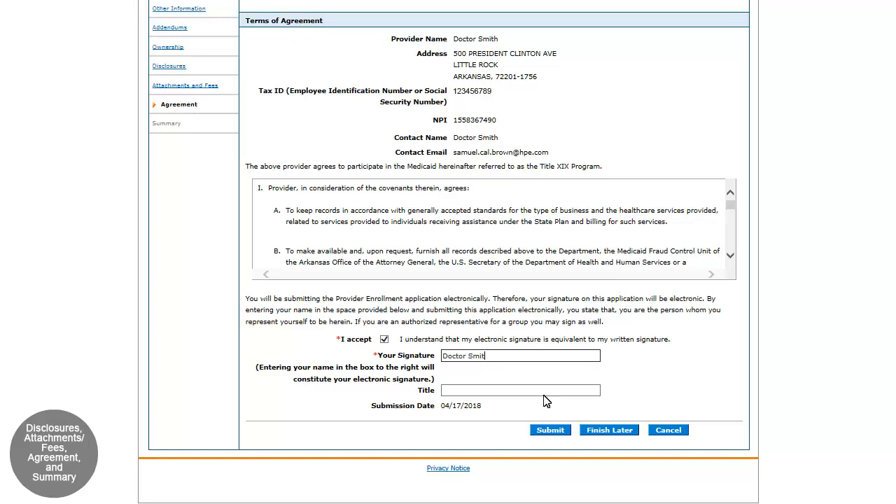
pyautogui.click(549, 430)
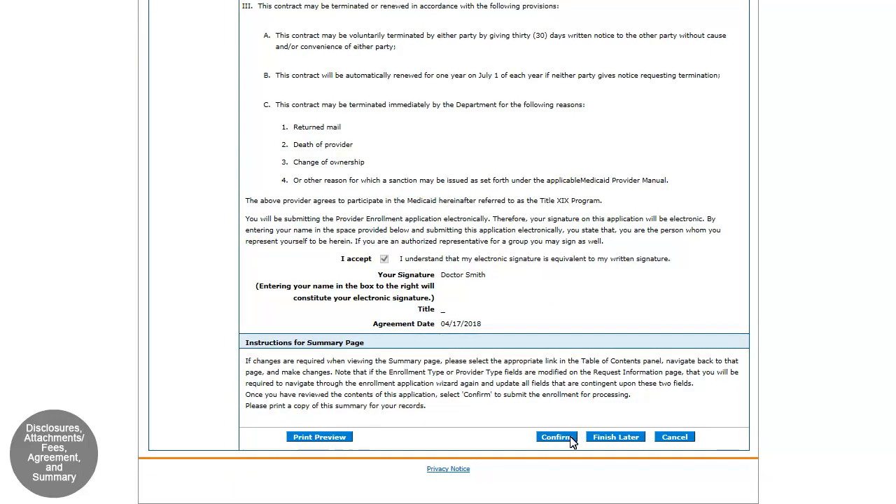
# Confirm and submit the complete enrollment application, view its cover sheet and close it.
pyautogui.click(572, 441)
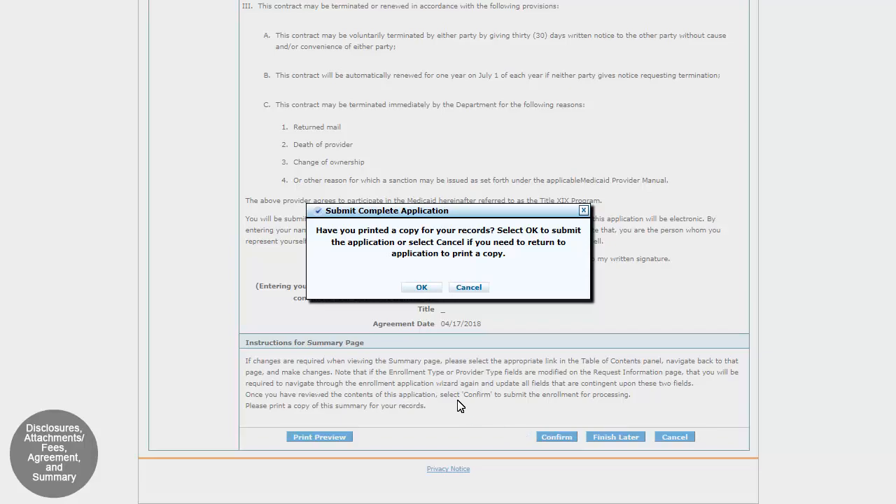
pyautogui.click(421, 288)
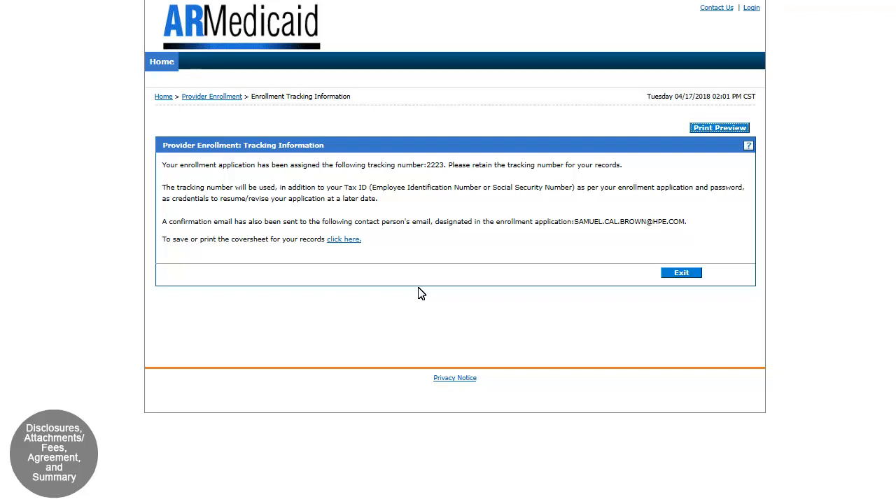
pyautogui.click(335, 240)
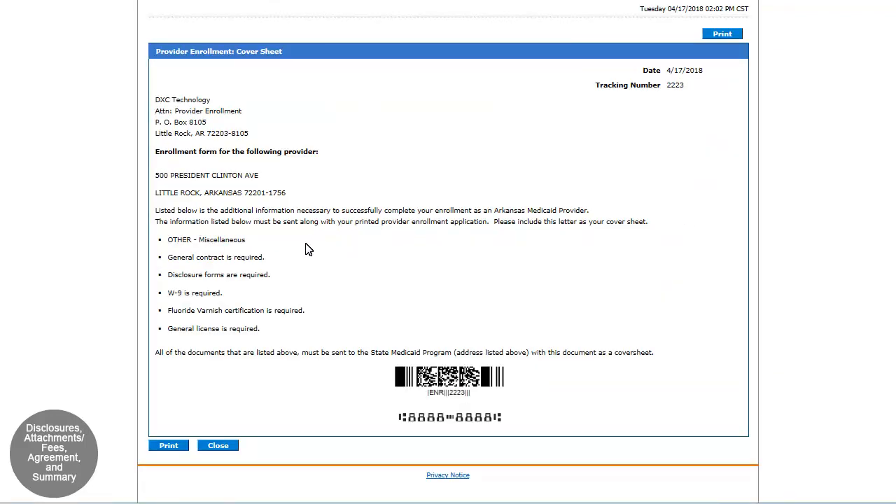
pyautogui.click(218, 448)
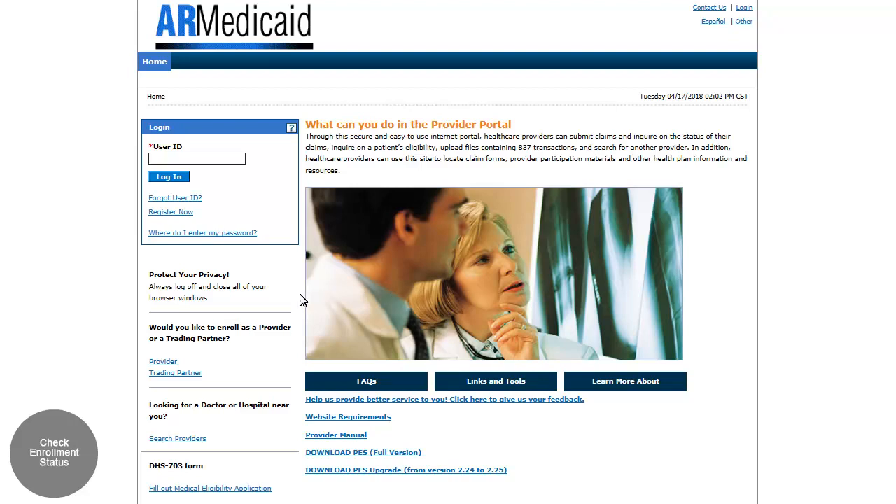
# Look up the enrollment application's status in the provider enrollment area using its tracking number and Tax ID.
pyautogui.click(163, 362)
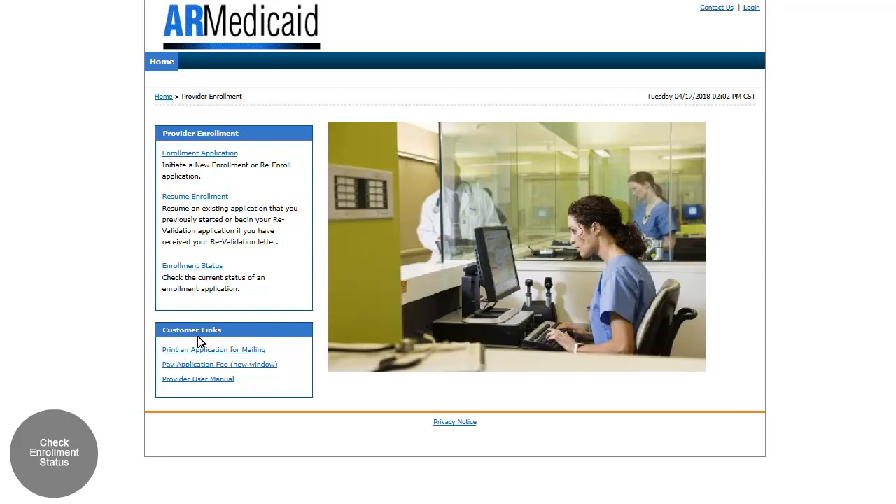
pyautogui.click(209, 266)
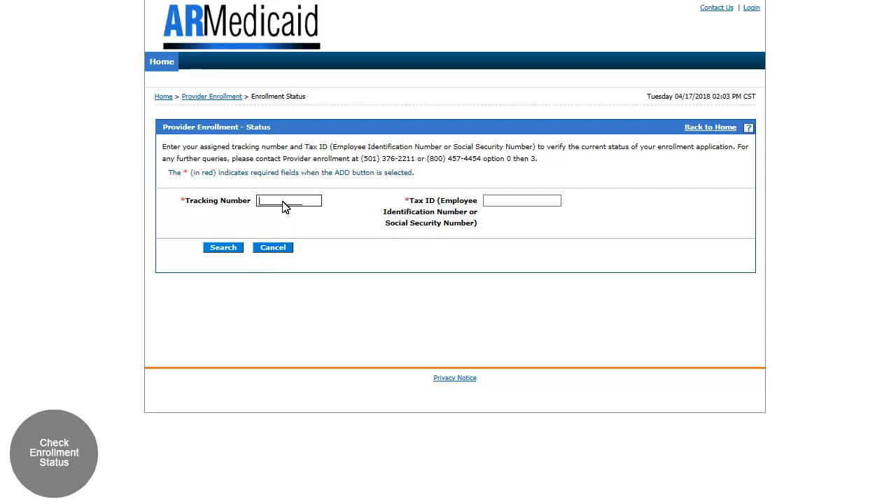
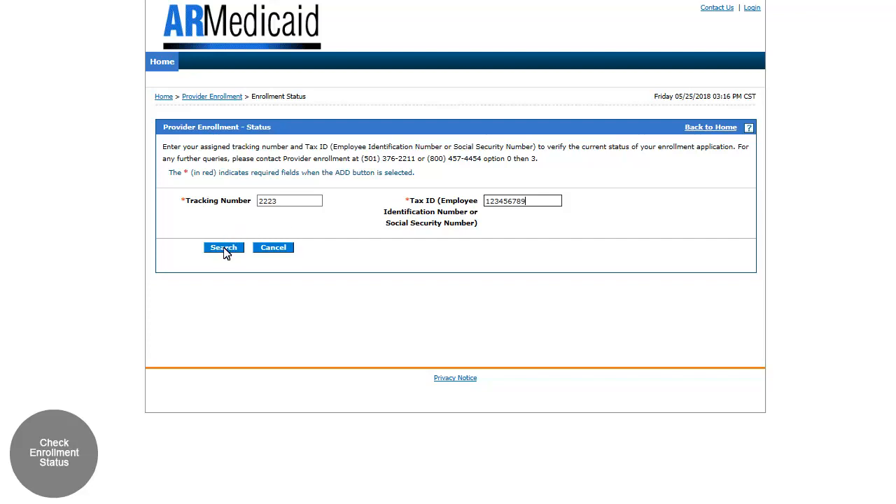
pyautogui.click(224, 249)
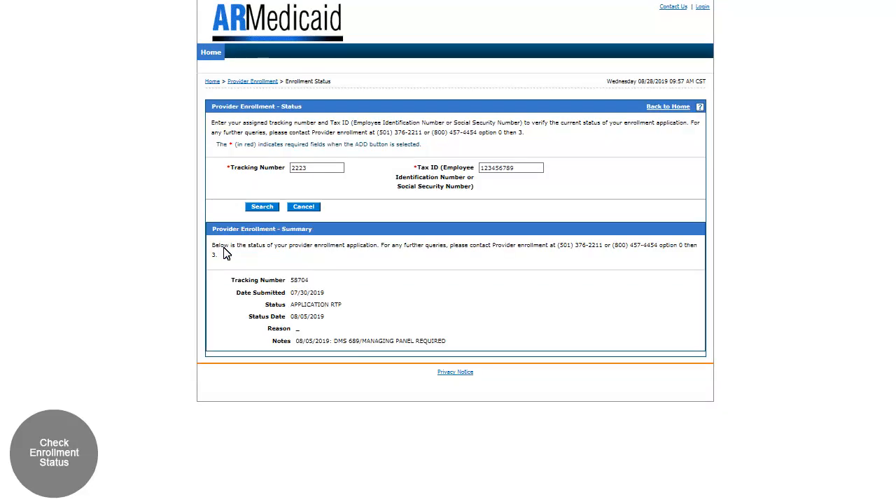